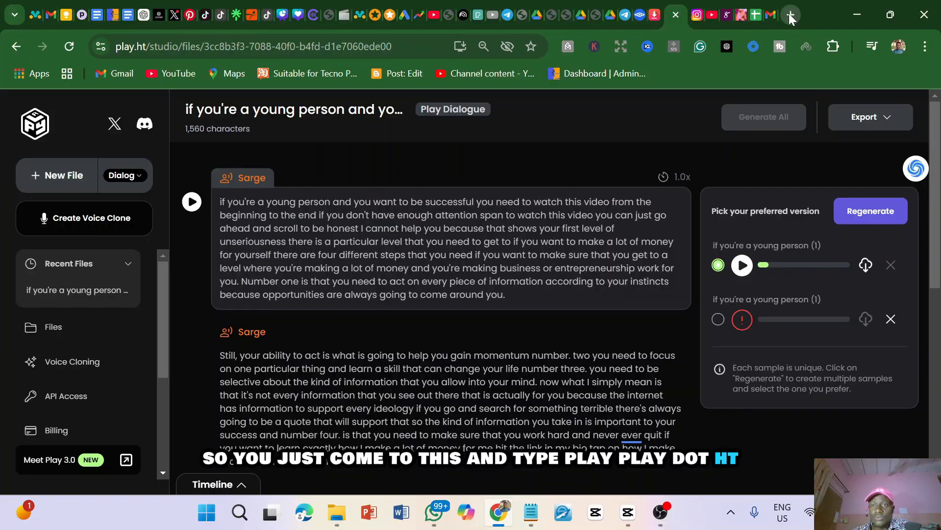
# Open play.ht in a new browser tab, look over its home page, and return to the open studio file
pyautogui.click(789, 15)
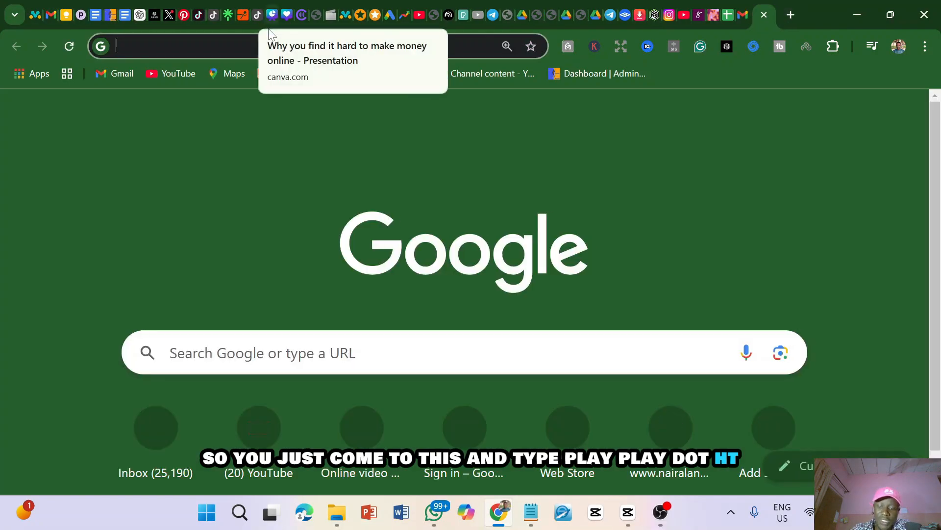
pyautogui.write('pla')
pyautogui.press('Return')
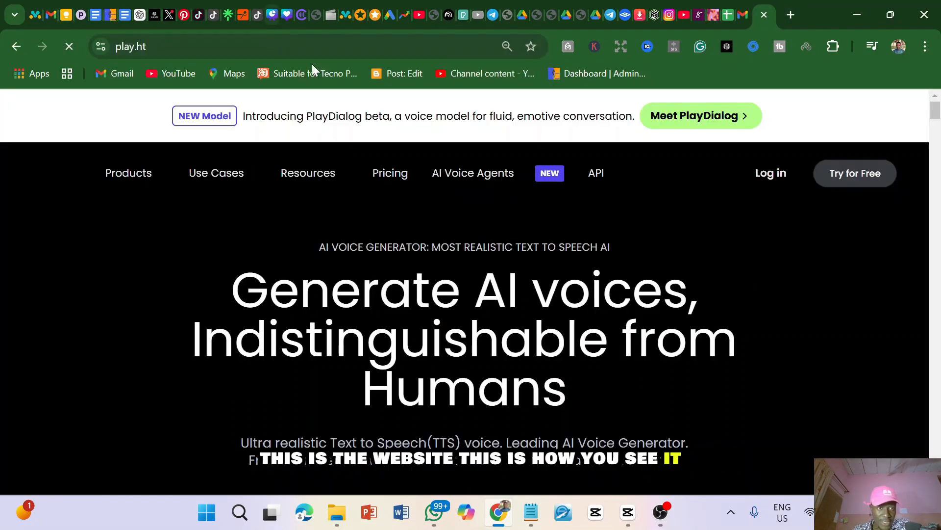
pyautogui.scroll(-5, 372, 187)
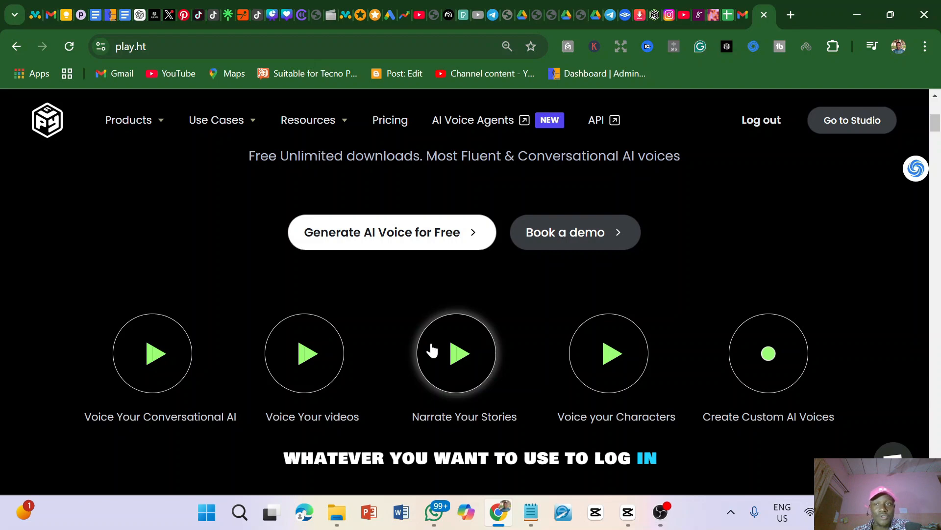
pyautogui.scroll(6, 432, 349)
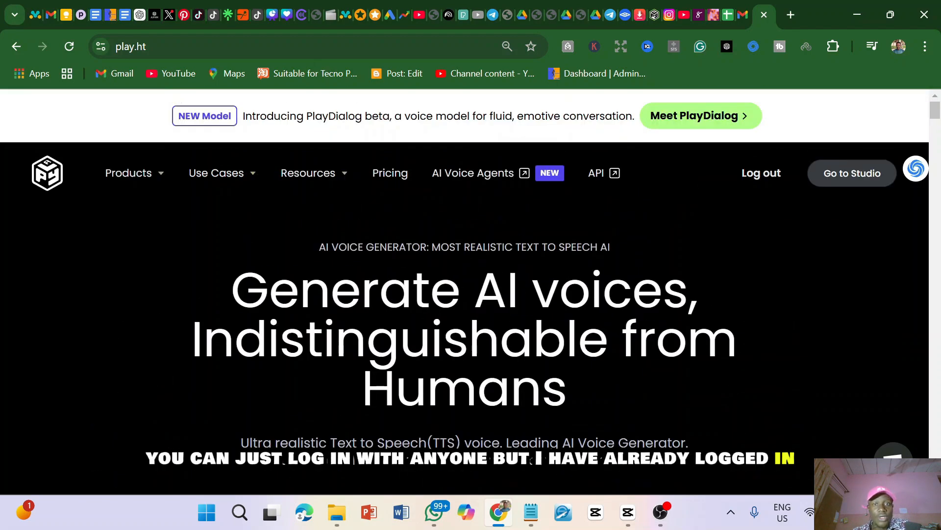
pyautogui.click(656, 14)
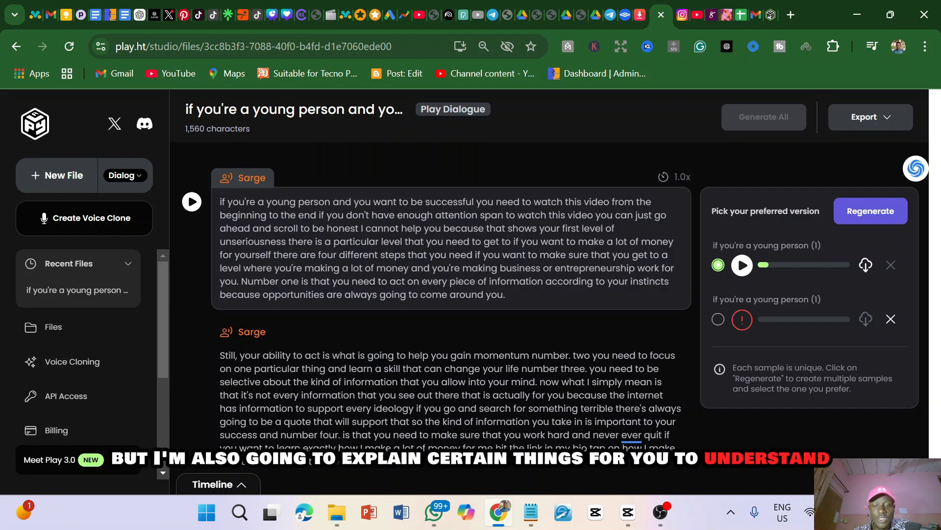
# In Notepad, copy the "5 money making apps" script from its beginning through "Alright guys, so if you would want me to make a vi"
pyautogui.click(538, 516)
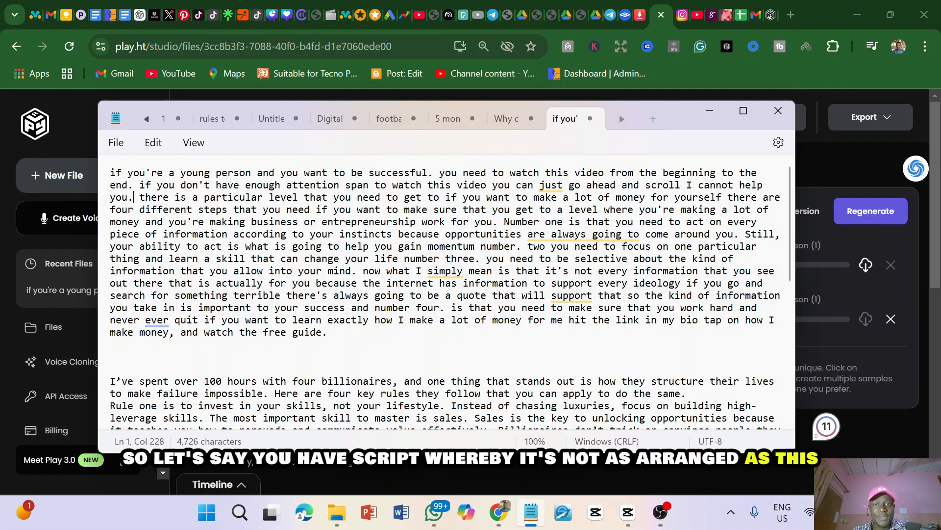
pyautogui.click(507, 120)
pyautogui.click(447, 116)
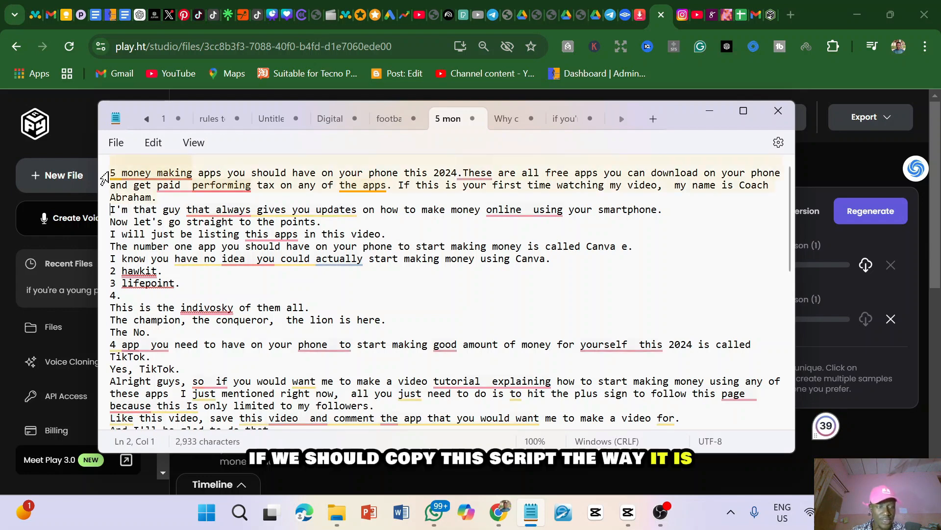
pyautogui.click(111, 175)
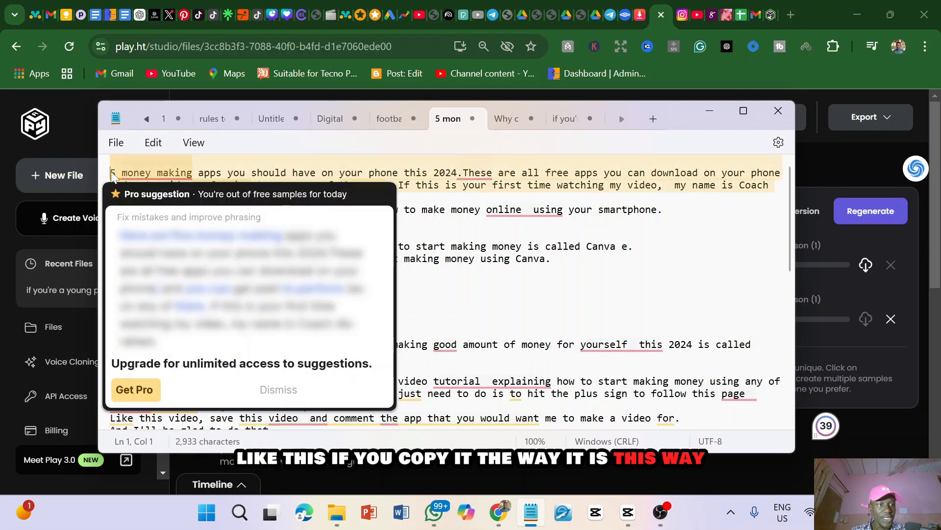
pyautogui.moveTo(111, 175); pyautogui.dragTo(111, 306)
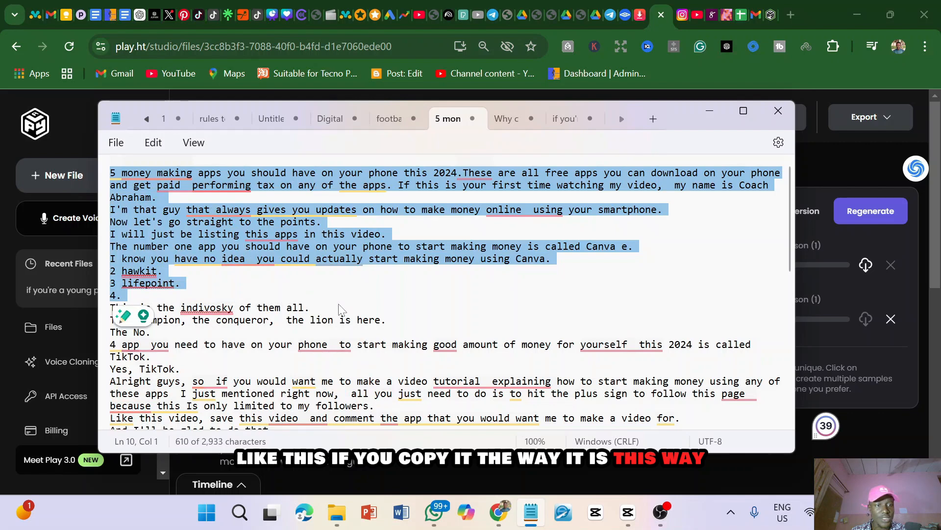
pyautogui.moveTo(342, 310); pyautogui.dragTo(409, 382)
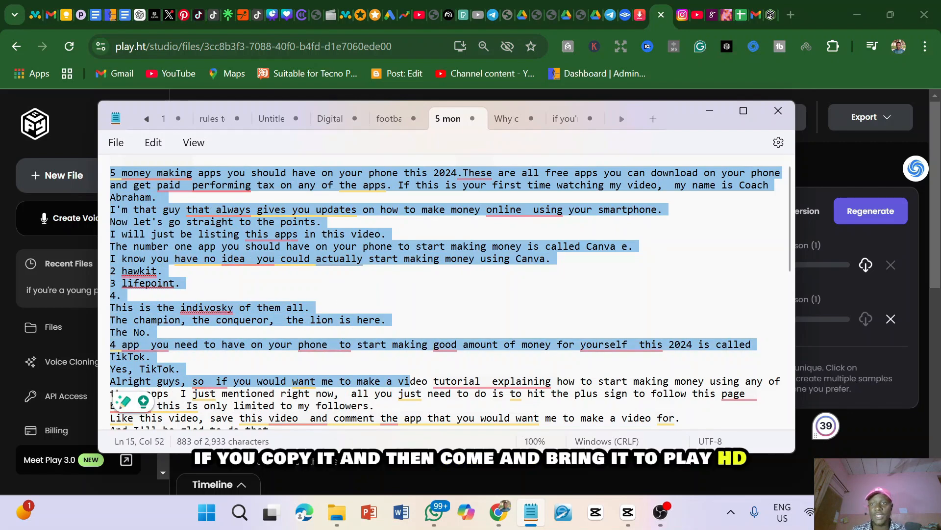
# Return to the studio file and replace the second Sarge paragraph, starting "Still, your ability to act", with the copied script
pyautogui.click(816, 189)
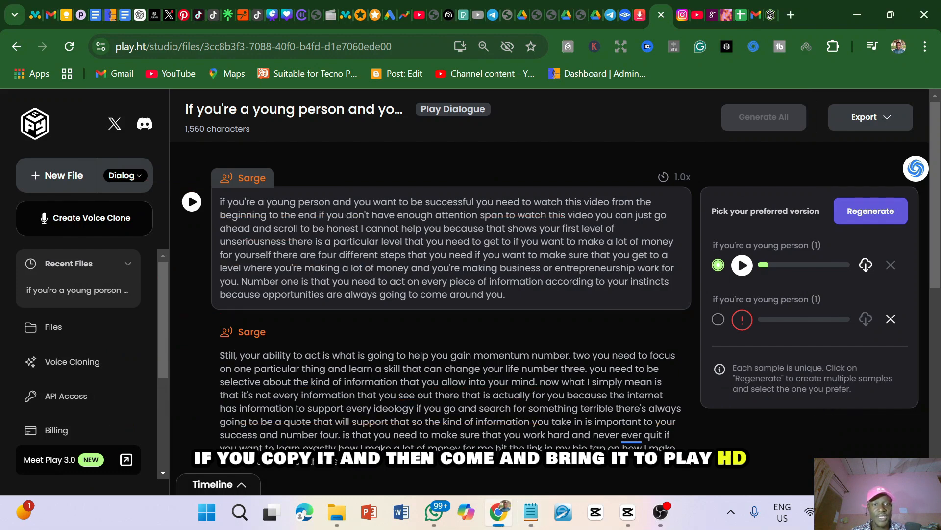
pyautogui.scroll(-3, 464, 368)
pyautogui.click(684, 336)
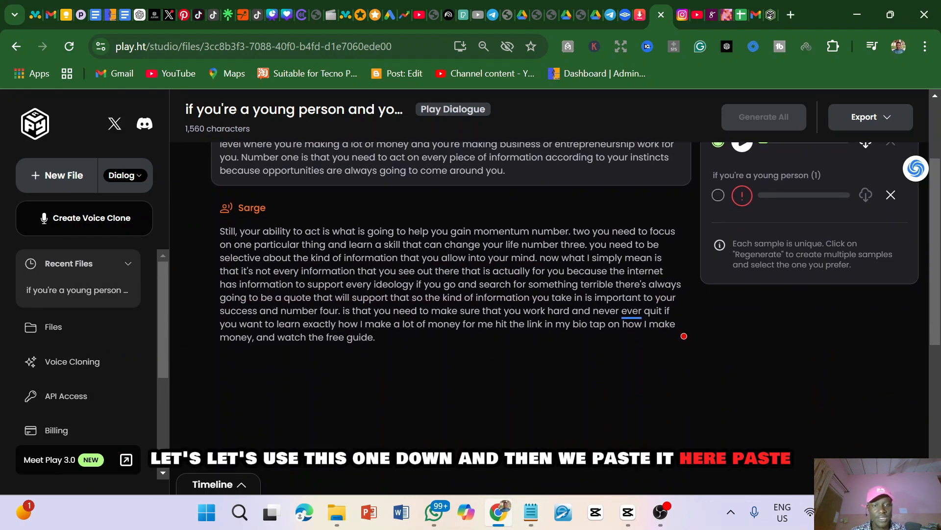
pyautogui.moveTo(377, 338); pyautogui.dragTo(220, 231)
pyautogui.hotkey('ctrl', 'v')
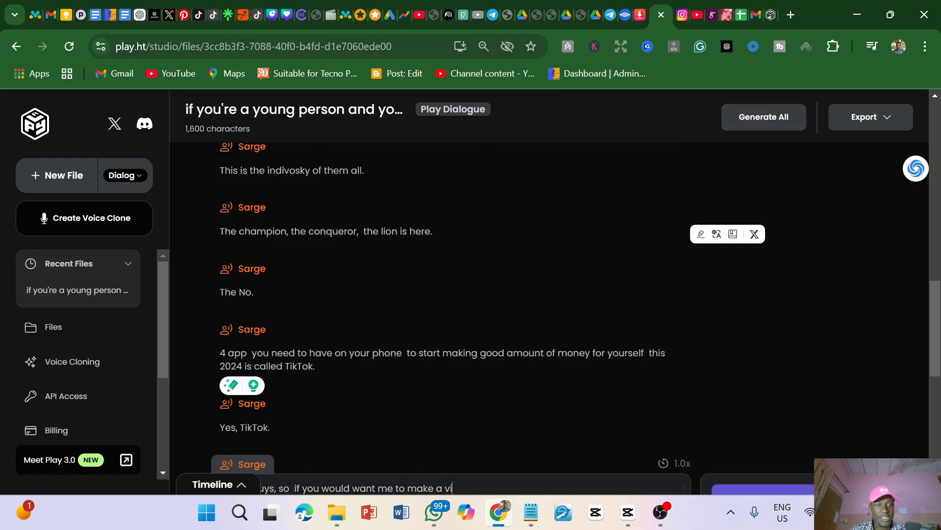
# Check how the pasted script is divided into separate Sarge paragraphs and undo the paste
pyautogui.scroll(-4, 339, 288)
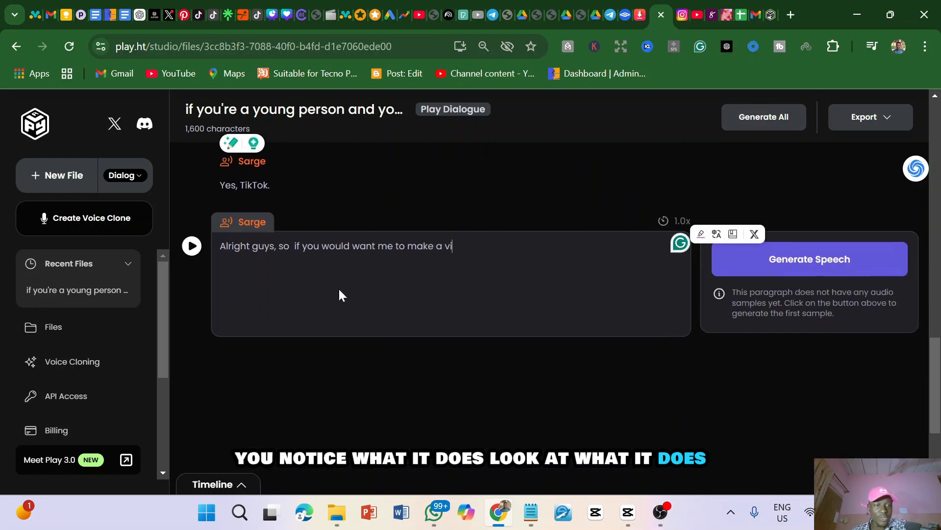
pyautogui.scroll(3, 338, 287)
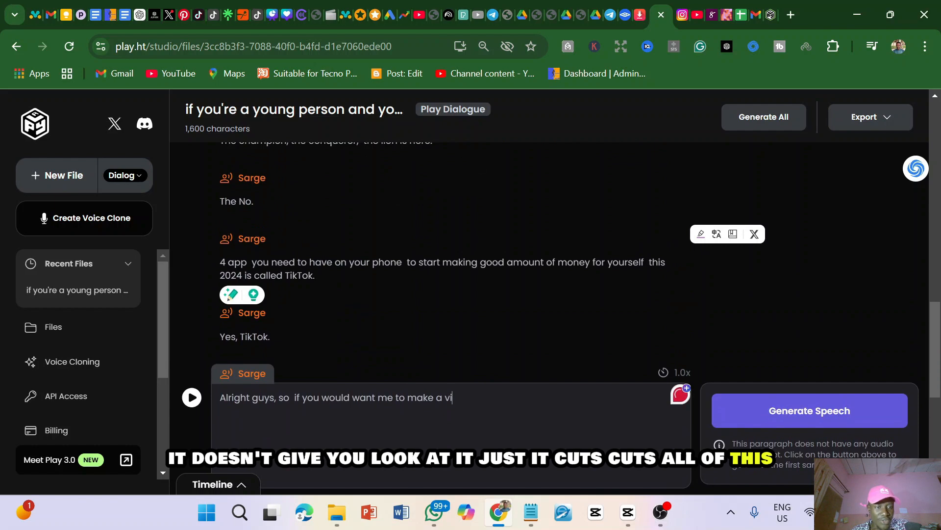
pyautogui.click(271, 337)
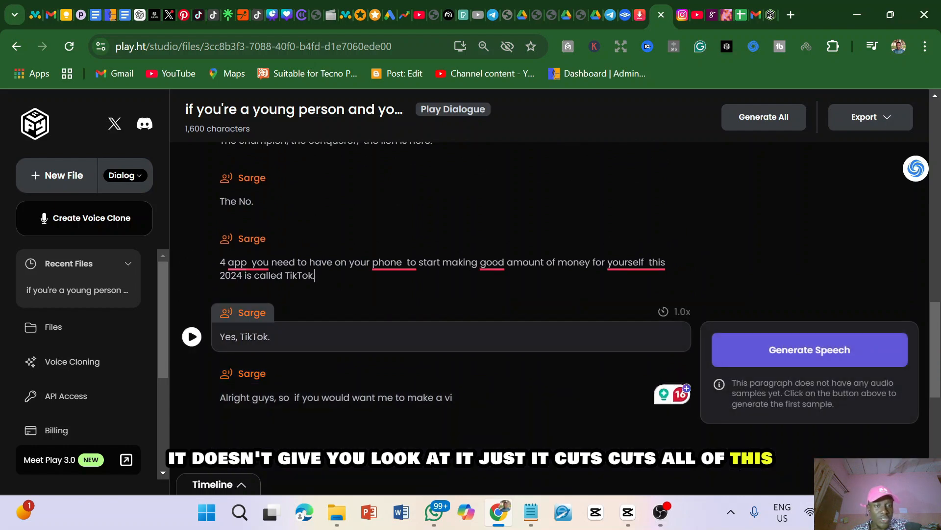
pyautogui.scroll(1, 451, 294)
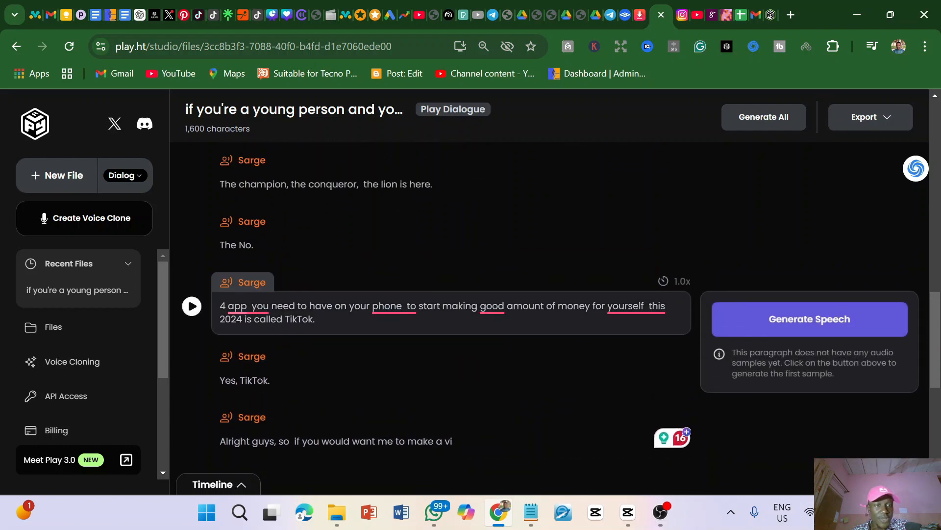
pyautogui.click(338, 218)
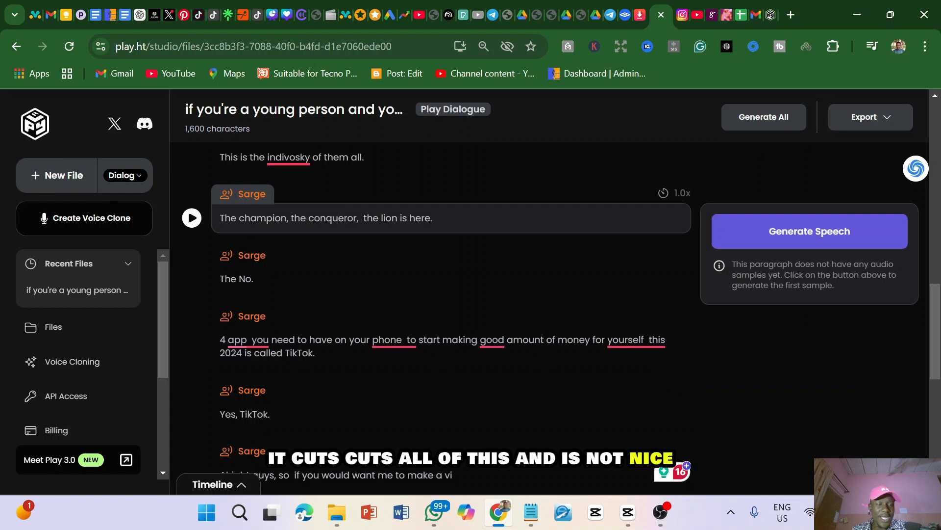
pyautogui.click(254, 278)
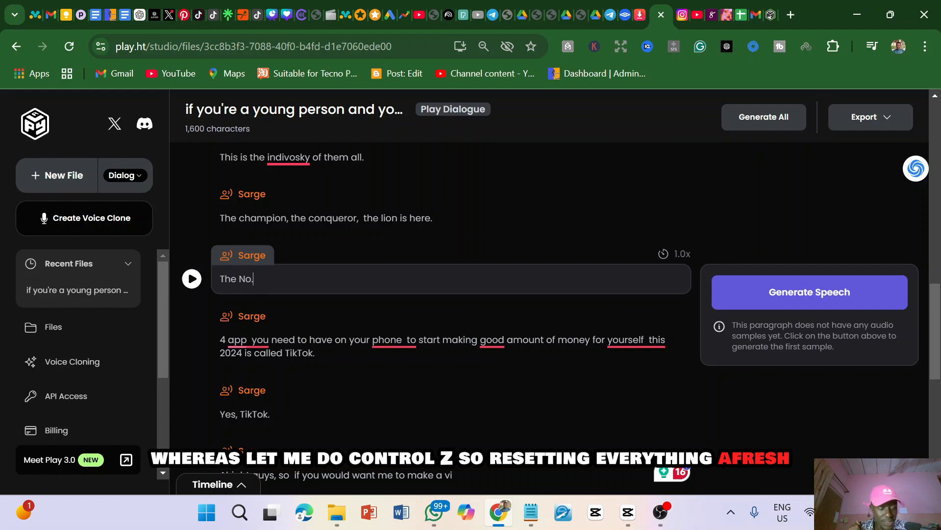
pyautogui.hotkey('ctrl', 'z')
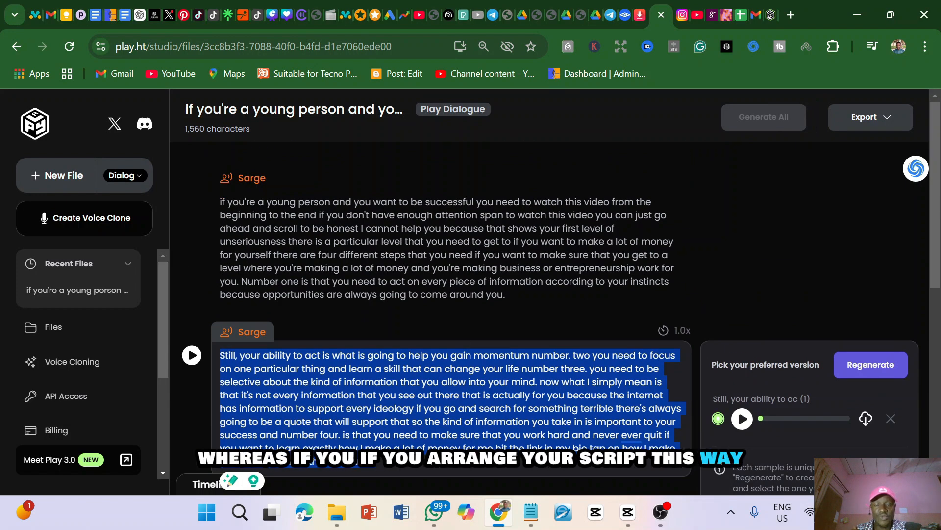
# Replace the first Sarge paragraph with the Notepad script's text from "if you're a young person" through "help you gain momentum."
pyautogui.click(531, 512)
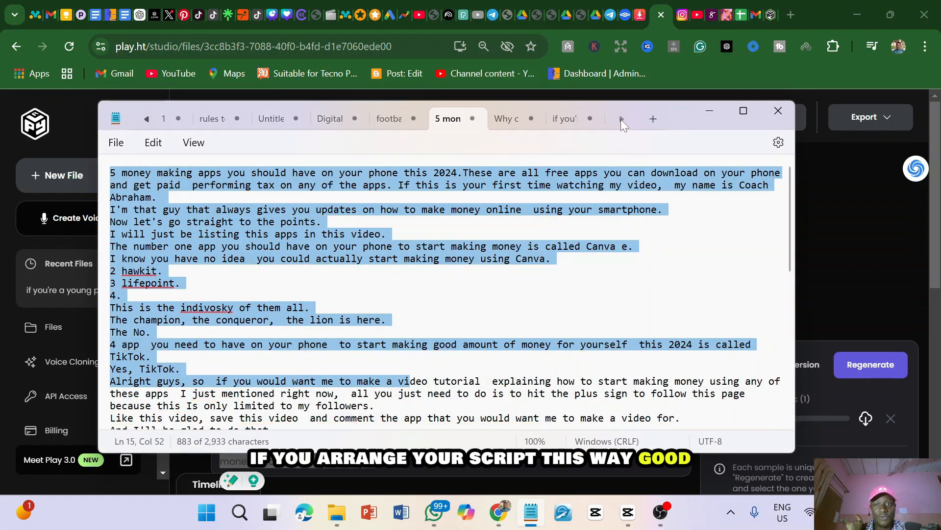
pyautogui.click(565, 120)
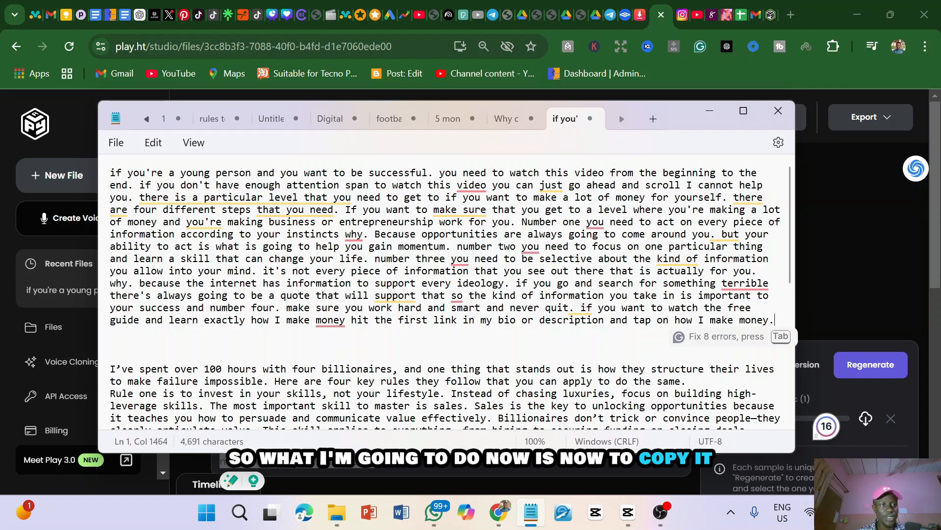
pyautogui.moveTo(111, 173); pyautogui.dragTo(451, 250)
pyautogui.hotkey('ctrl', 'c')
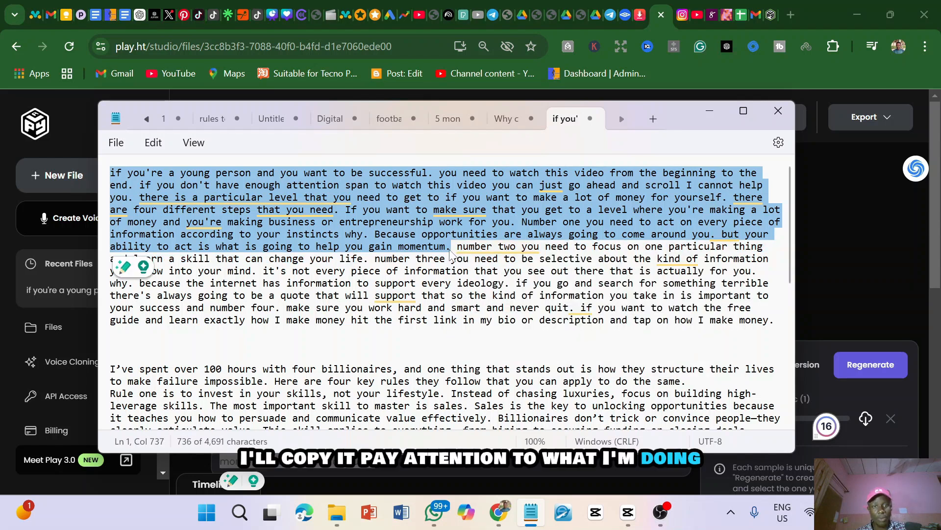
pyautogui.click(837, 191)
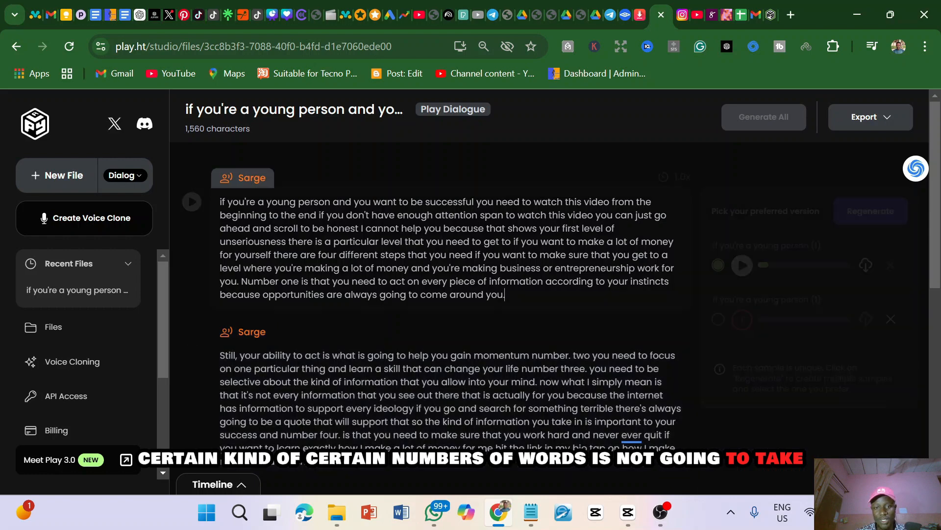
pyautogui.moveTo(505, 294); pyautogui.dragTo(220, 201)
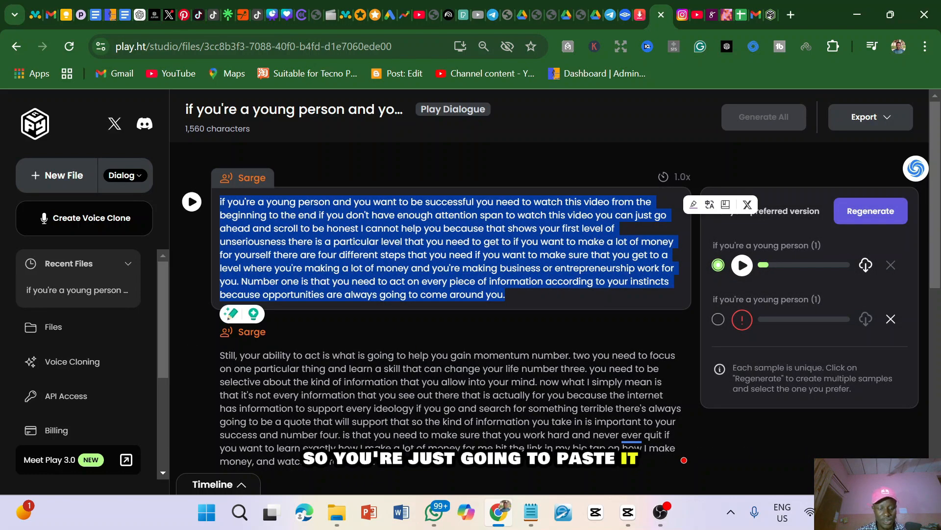
pyautogui.hotkey('ctrl', 'v')
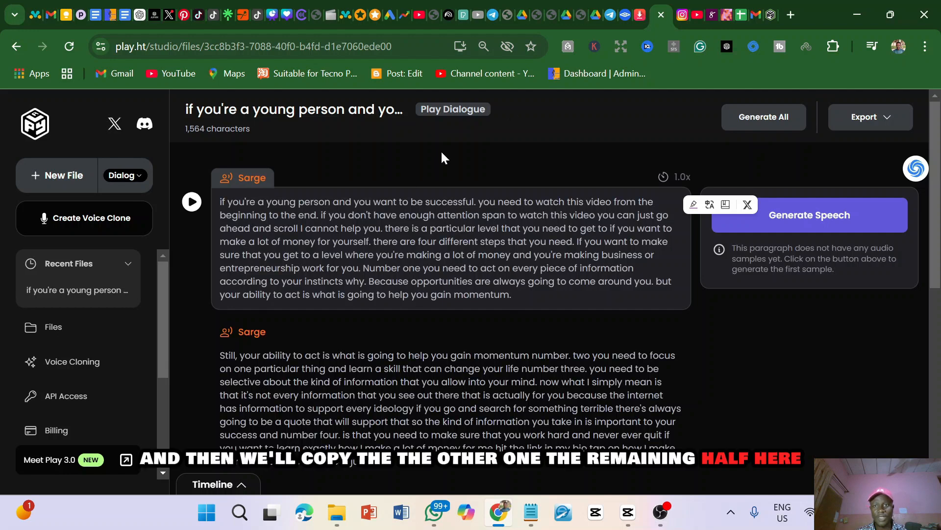
# Replace the second Sarge paragraph with the Notepad script's remaining half, from "number two you need" through "tap on how I make money."
pyautogui.moveTo(531, 513)
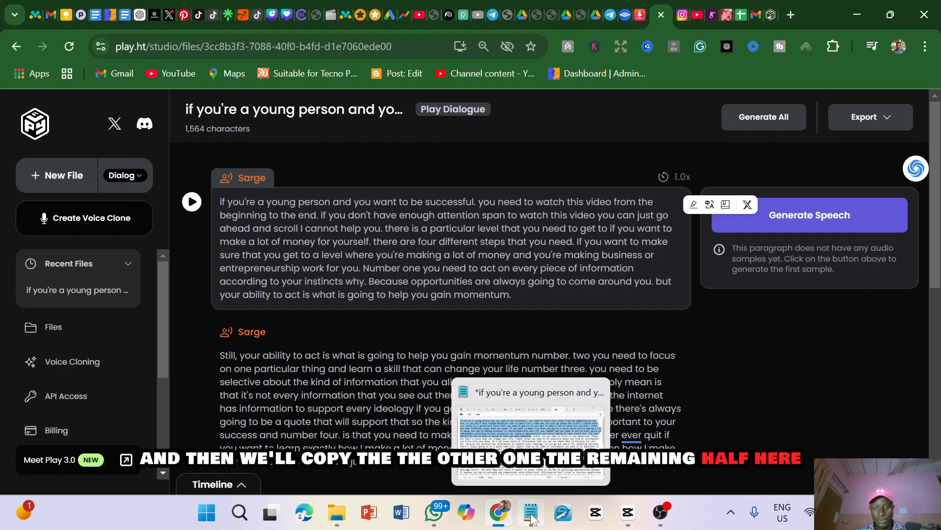
pyautogui.click(512, 431)
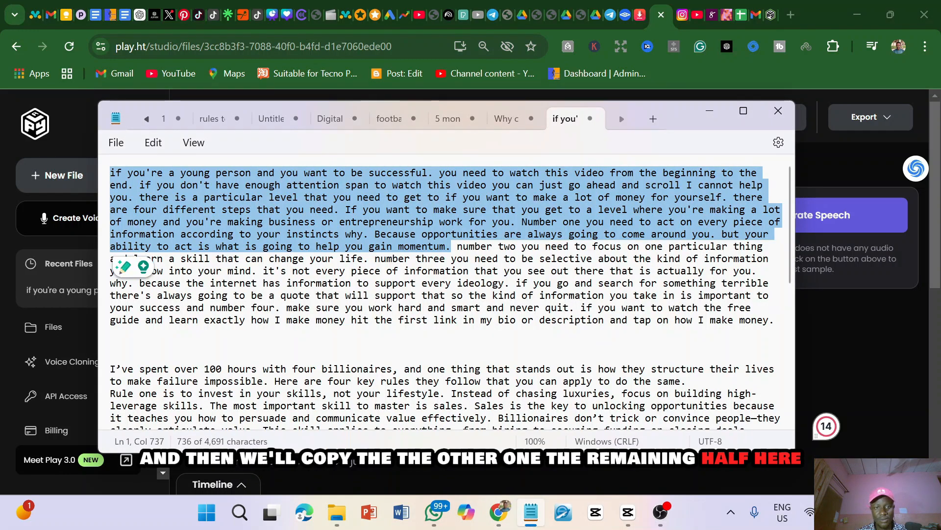
pyautogui.moveTo(457, 247); pyautogui.dragTo(592, 295)
pyautogui.moveTo(690, 318); pyautogui.dragTo(785, 335)
pyautogui.hotkey('ctrl', 'c')
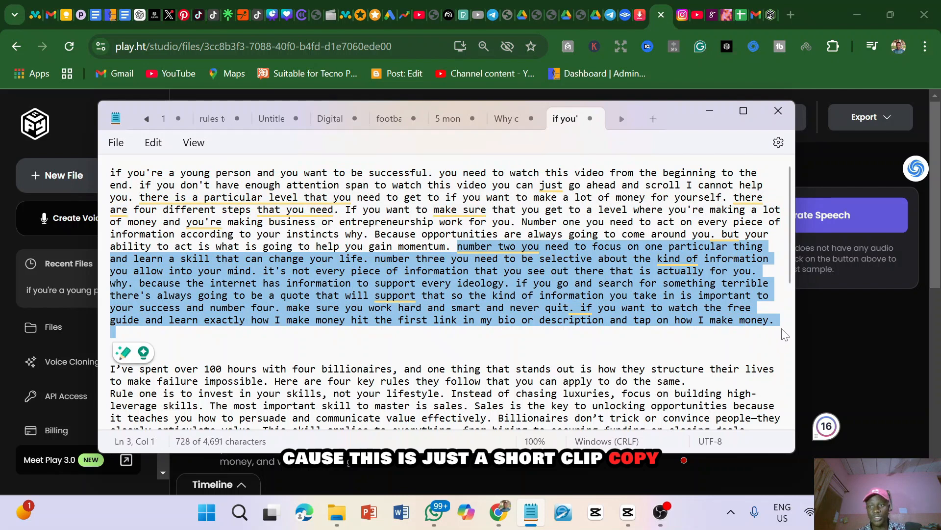
pyautogui.click(840, 317)
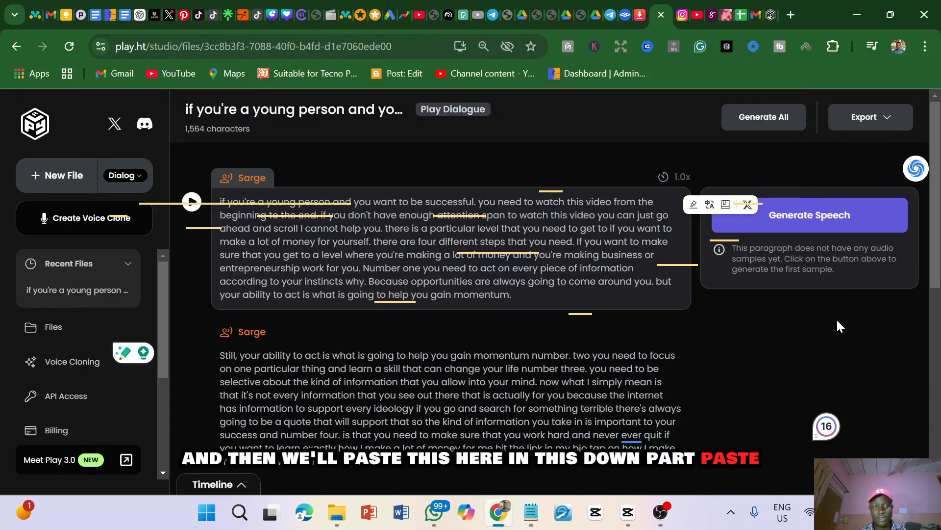
pyautogui.tripleClick(231, 357)
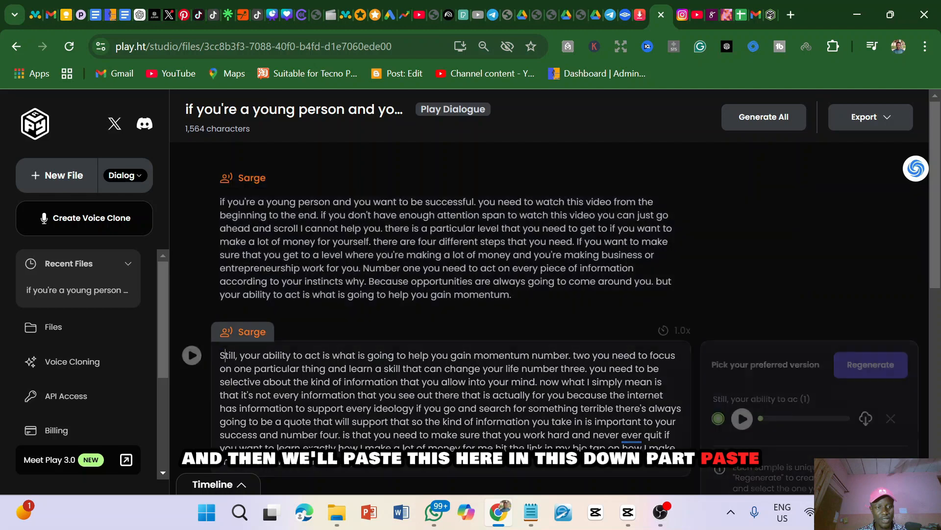
pyautogui.hotkey('ctrl', 'v')
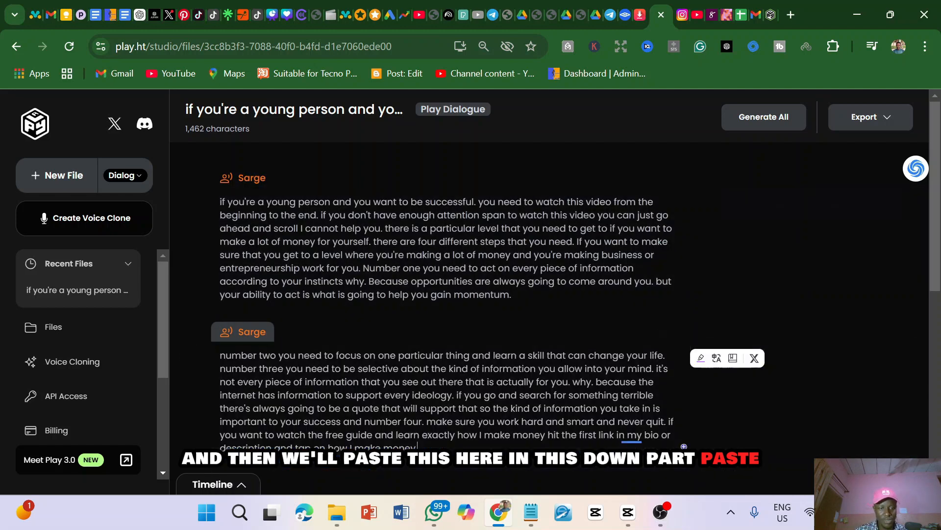
# Generate the speech audio for the first Sarge paragraph, starting "if you're a young person"
pyautogui.scroll(-4, 411, 336)
pyautogui.scroll(3, 410, 336)
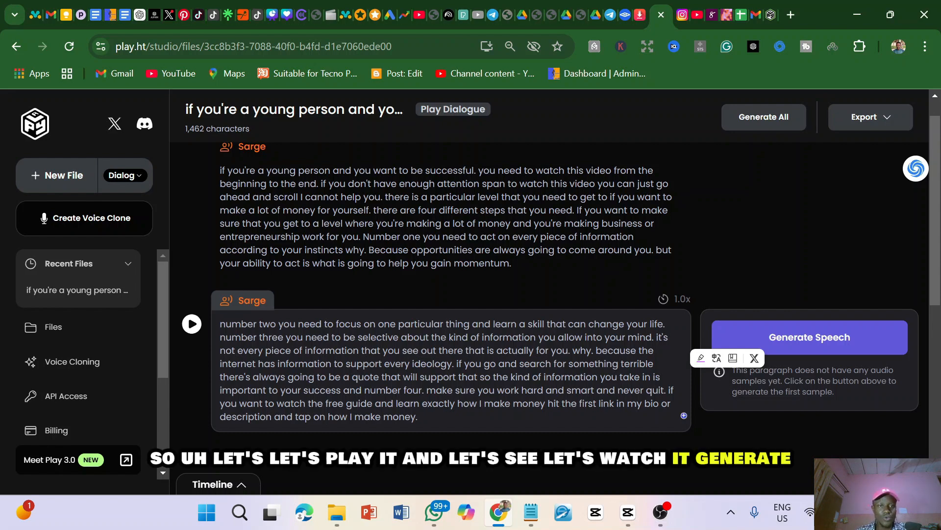
pyautogui.click(385, 197)
pyautogui.click(194, 171)
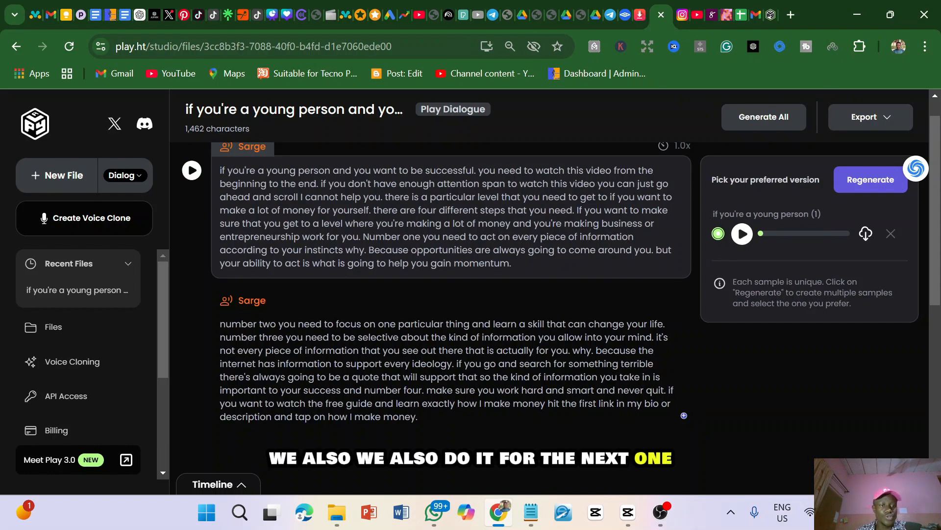
# Generate the speech audio for the second paragraph, starting "number two you need to focus"
pyautogui.click(302, 337)
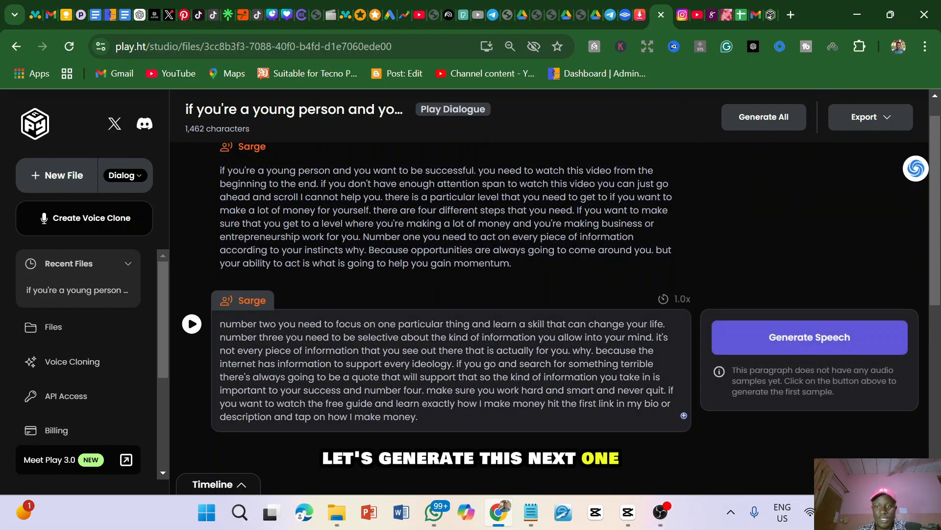
pyautogui.click(193, 326)
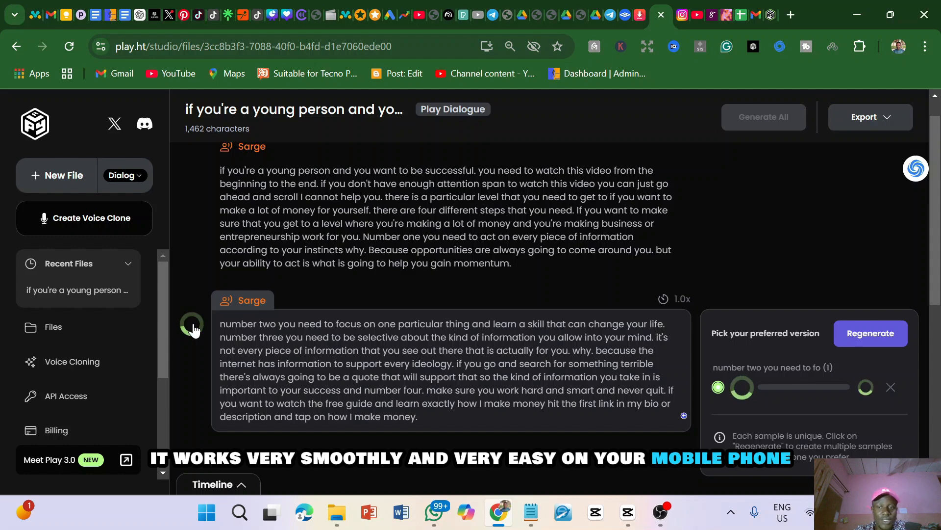
pyautogui.moveTo(628, 512)
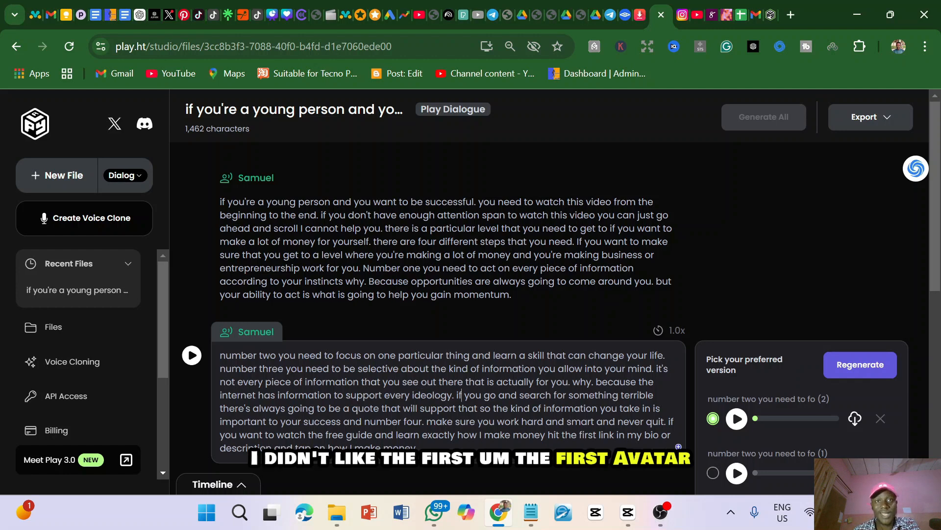
# Open the first paragraph's voice selection, search for "sa", look through the matching voices and close the dialog without choosing one
pyautogui.click(241, 183)
pyautogui.write('sa')
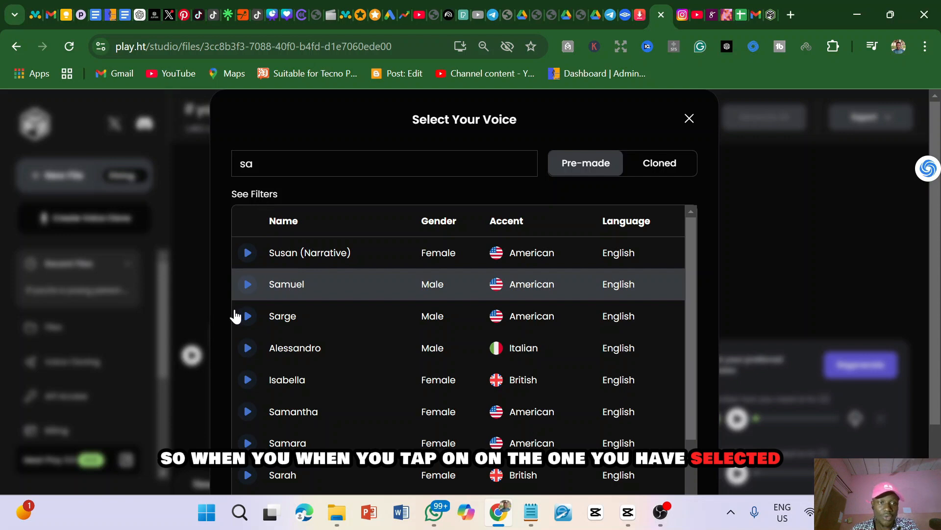
pyautogui.scroll(-2, 234, 317)
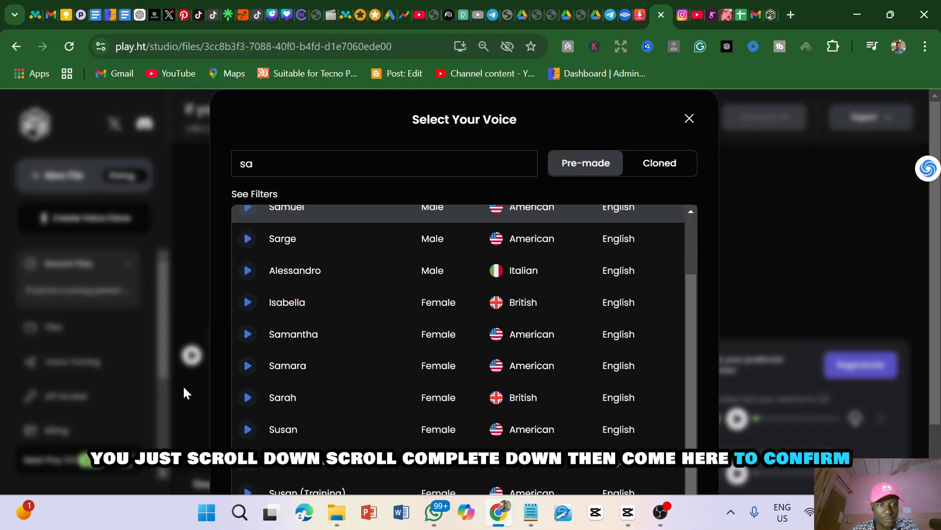
pyautogui.scroll(-2, 154, 314)
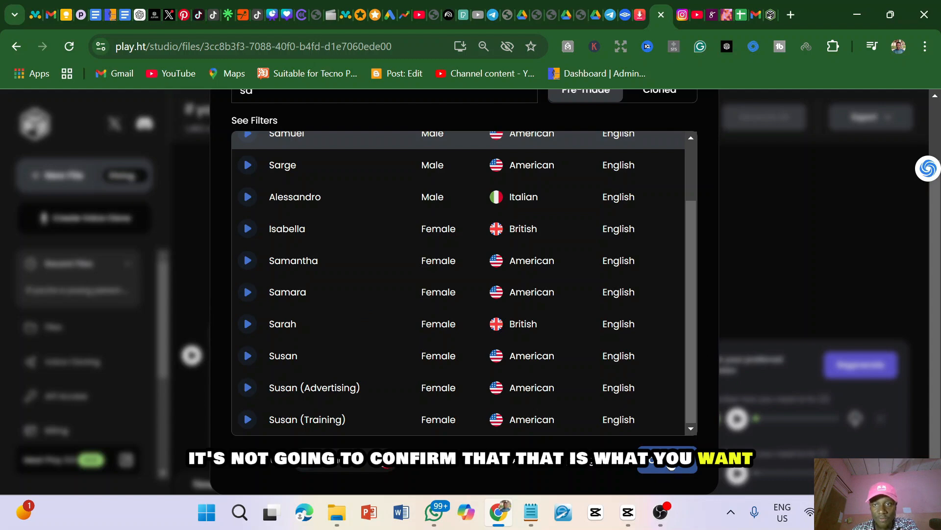
pyautogui.scroll(2, 729, 216)
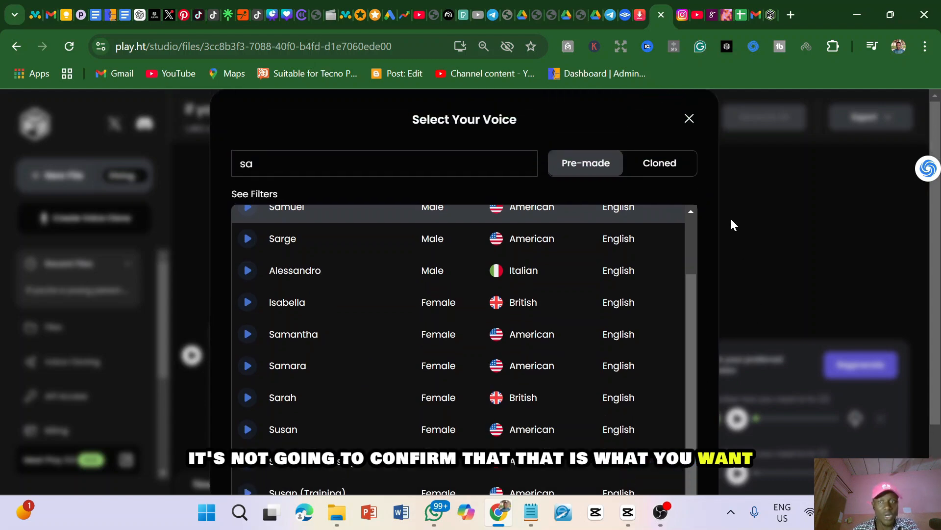
pyautogui.click(689, 119)
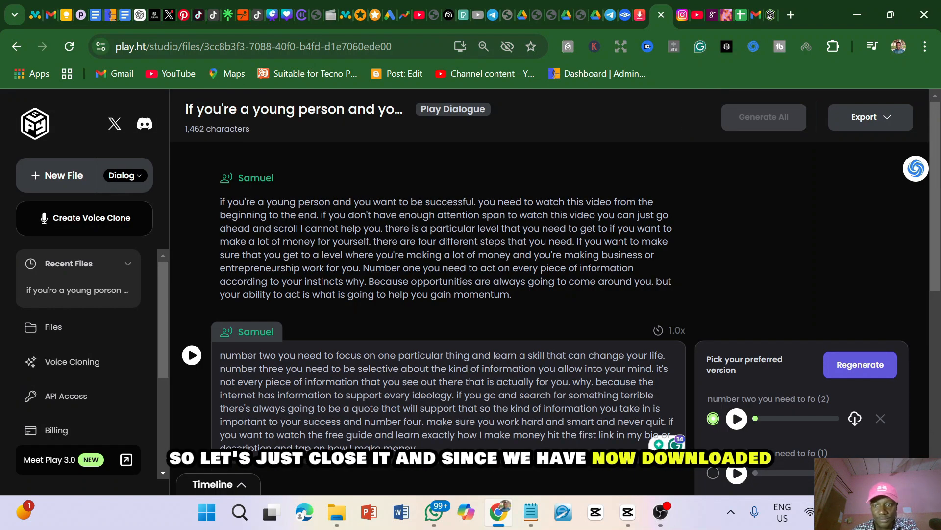
# Download sample 3 of the first paragraph and sample 2 of the second paragraph, then check both files in the recent downloads
pyautogui.click(448, 255)
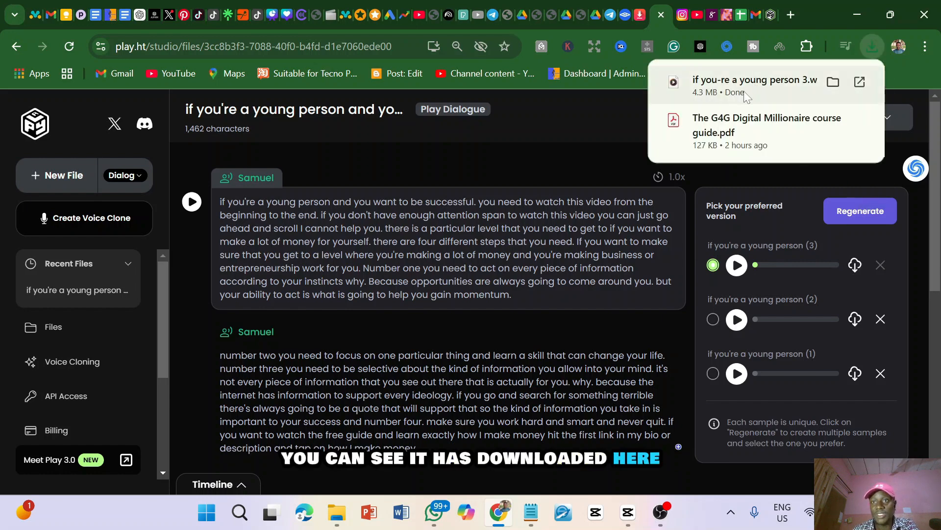
pyautogui.click(502, 369)
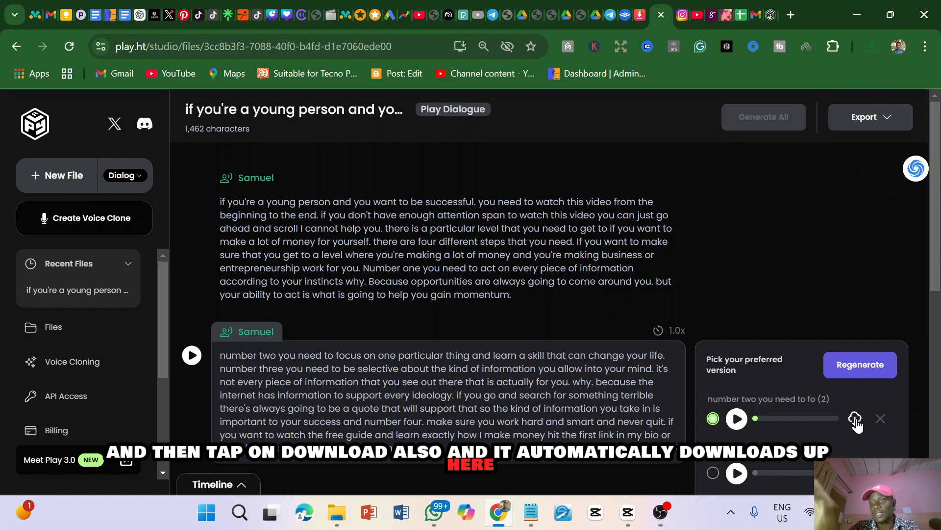
pyautogui.click(866, 46)
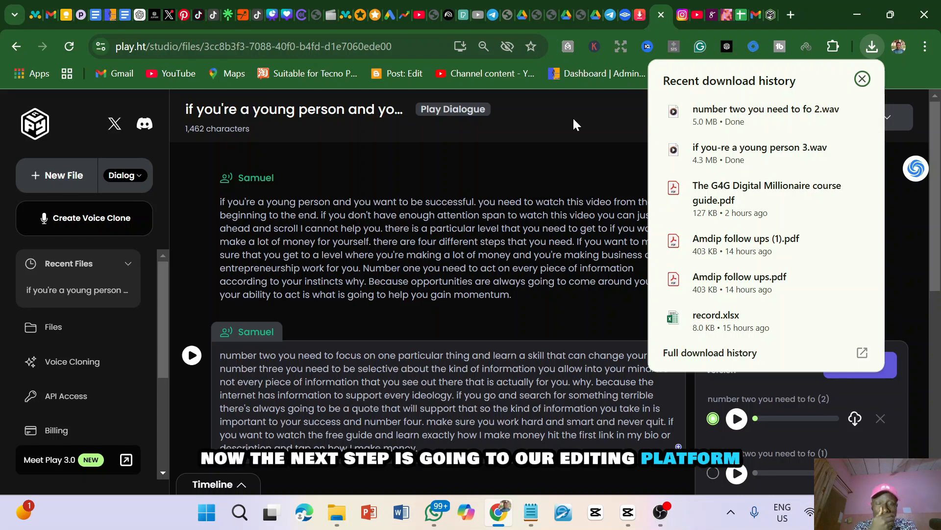
pyautogui.click(577, 116)
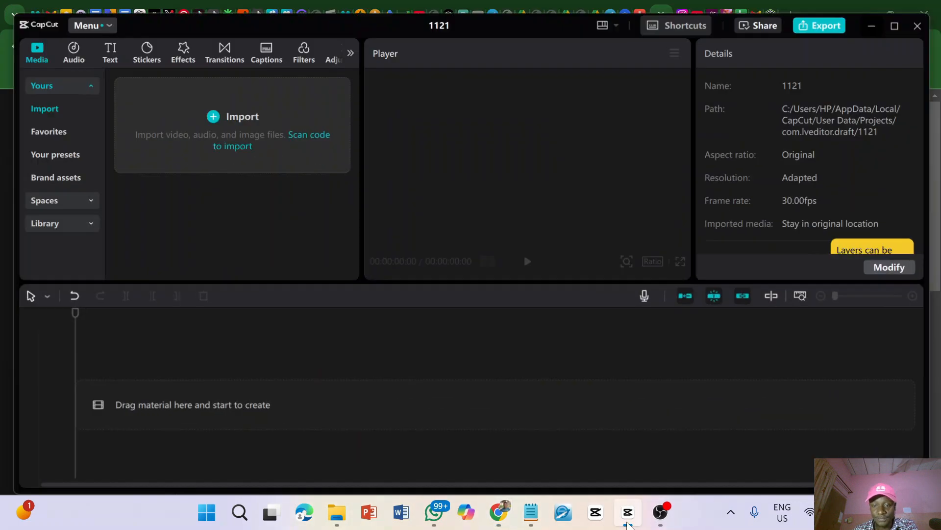
# Import the downloaded files "number two you need to fo 2.wav" and "if you-re a young person 3.wav" into the open CapCut project
pyautogui.click(628, 512)
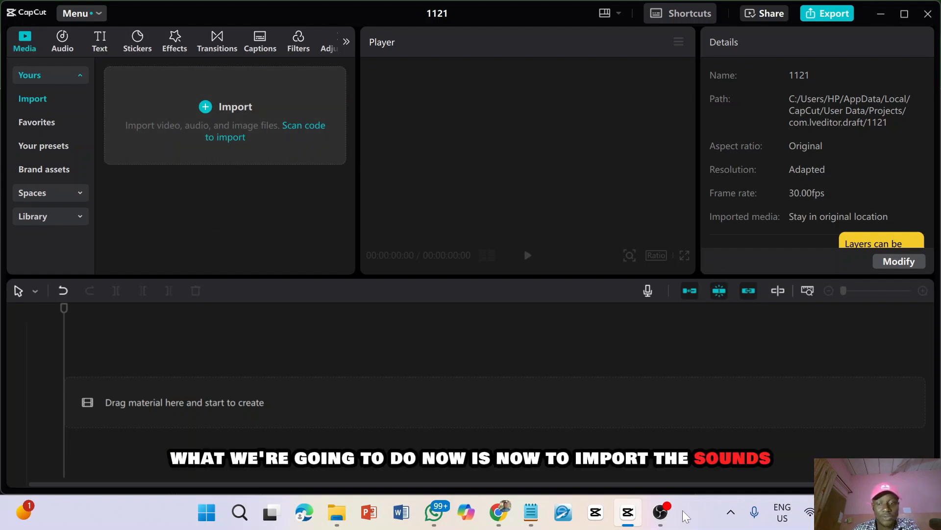
pyautogui.click(495, 513)
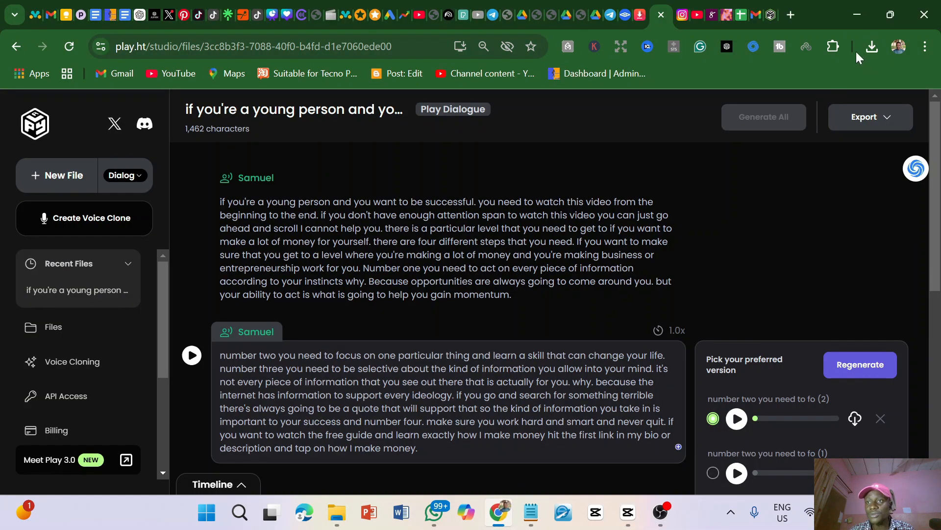
pyautogui.click(870, 46)
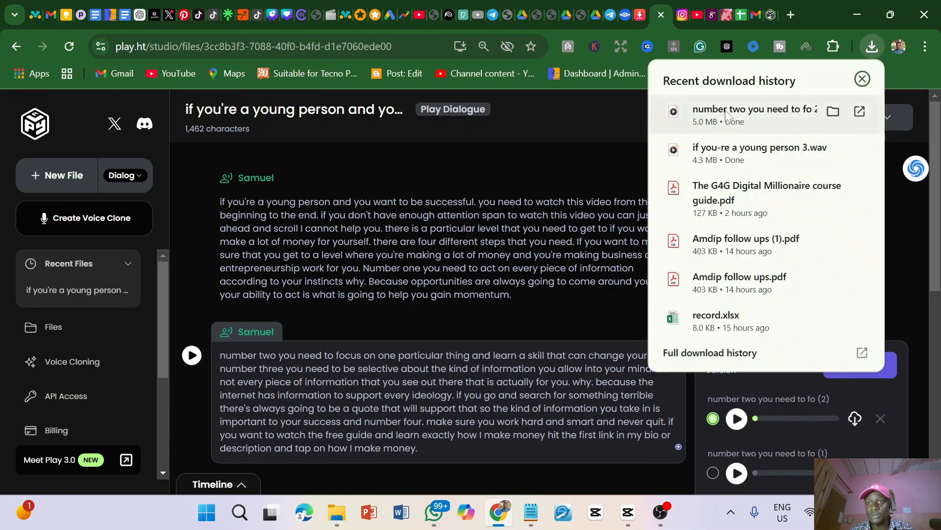
pyautogui.moveTo(715, 119); pyautogui.dragTo(211, 195)
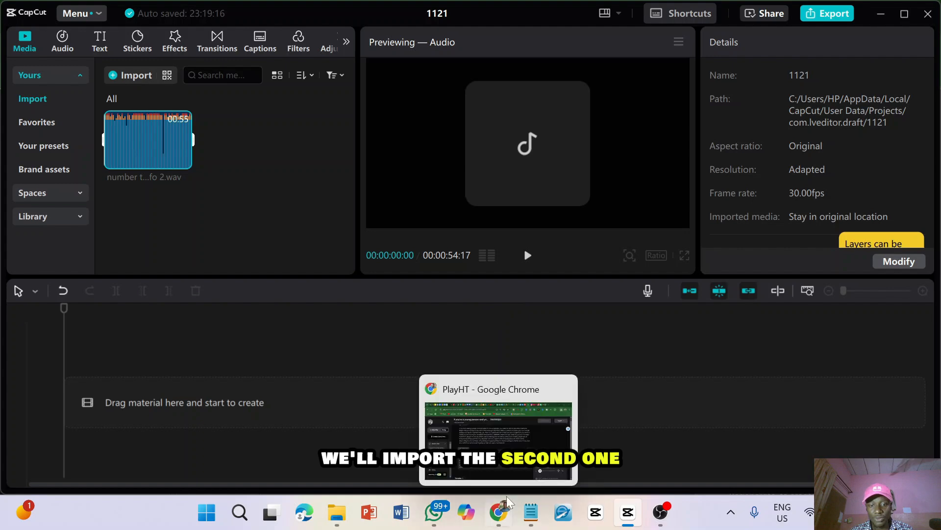
pyautogui.click(500, 510)
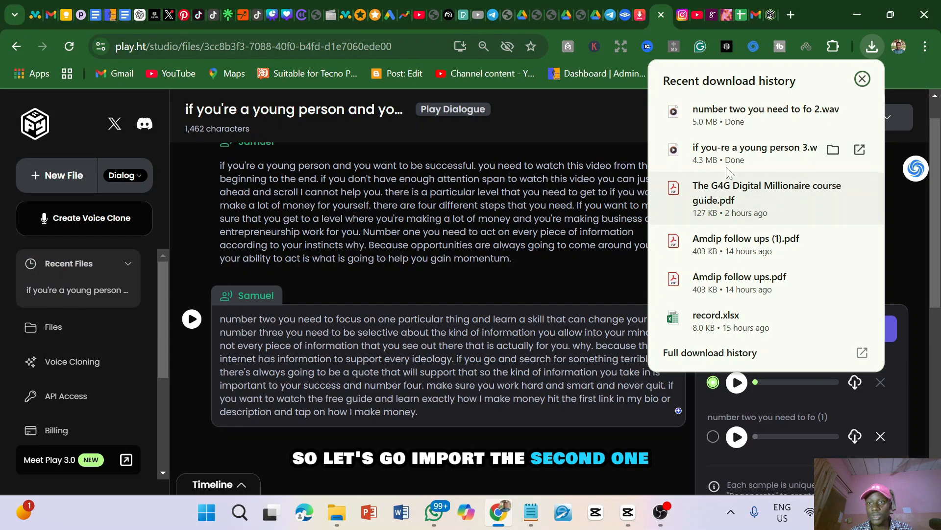
pyautogui.moveTo(736, 153); pyautogui.dragTo(282, 177)
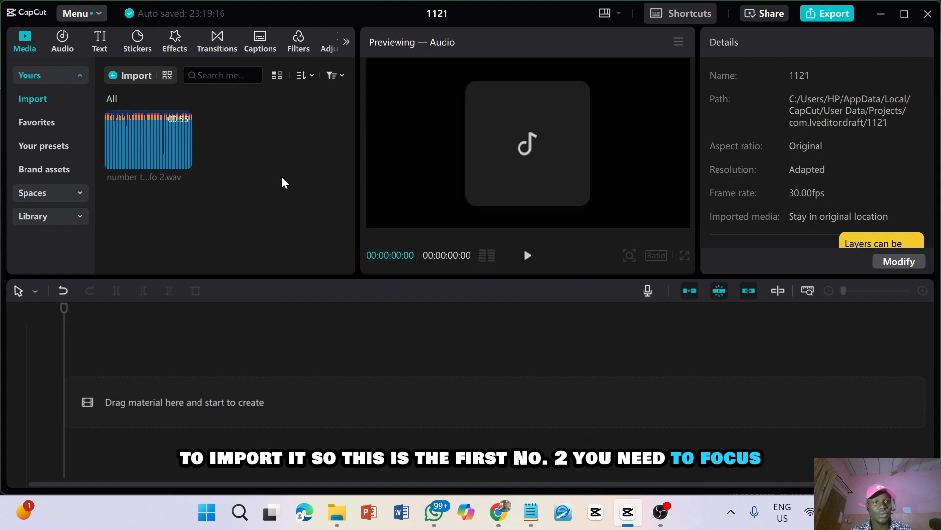
# Add "number two you need to fo 2.wav" to the start of the timeline and play its first seconds
pyautogui.click(164, 139)
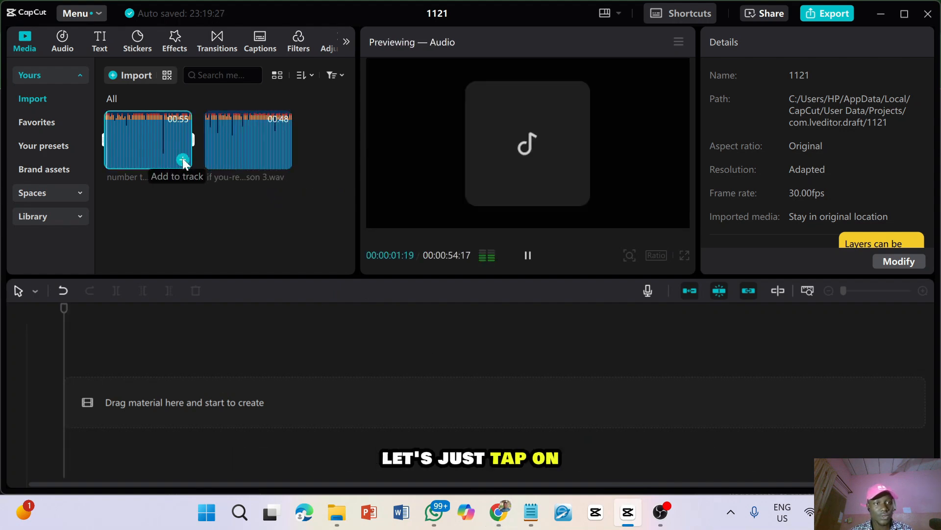
pyautogui.click(183, 159)
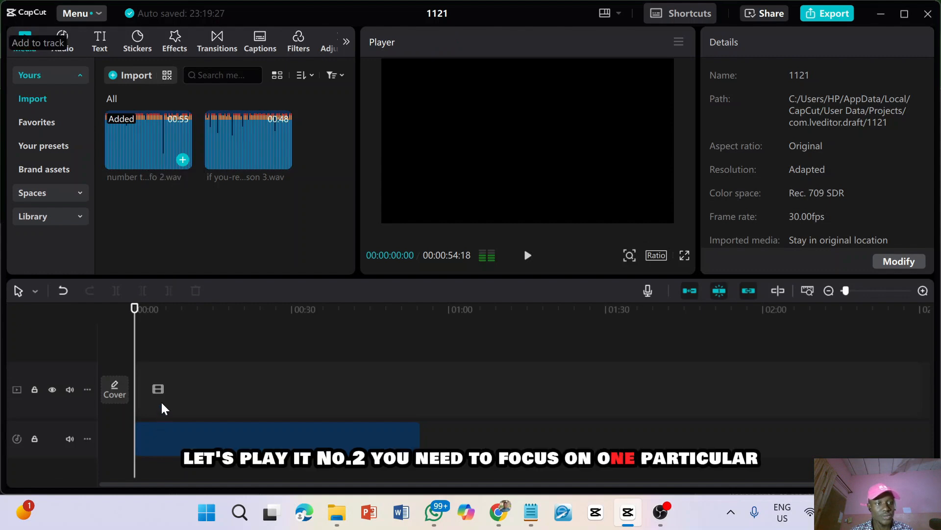
pyautogui.press('space')
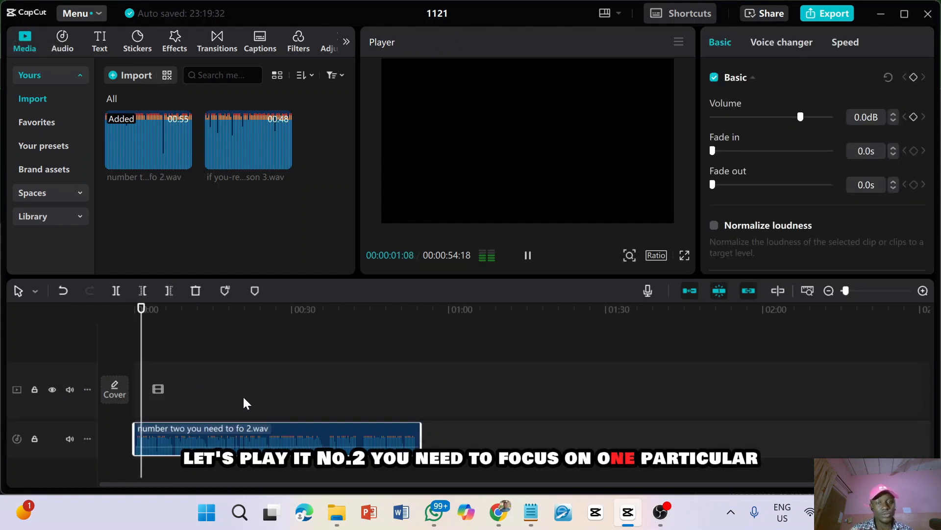
pyautogui.press('space')
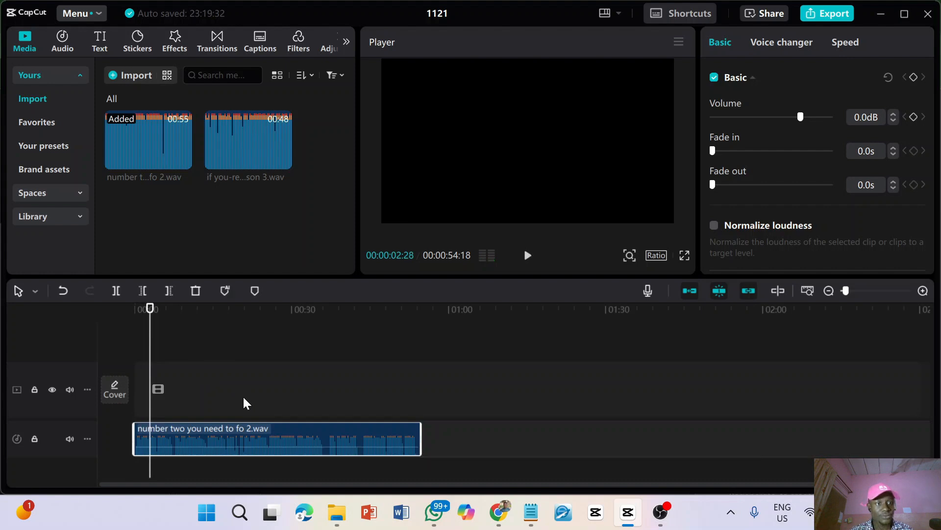
# Add "if you-re a young person 3.wav" directly after the first audio clip and return the playhead to the timeline's start
pyautogui.click(233, 154)
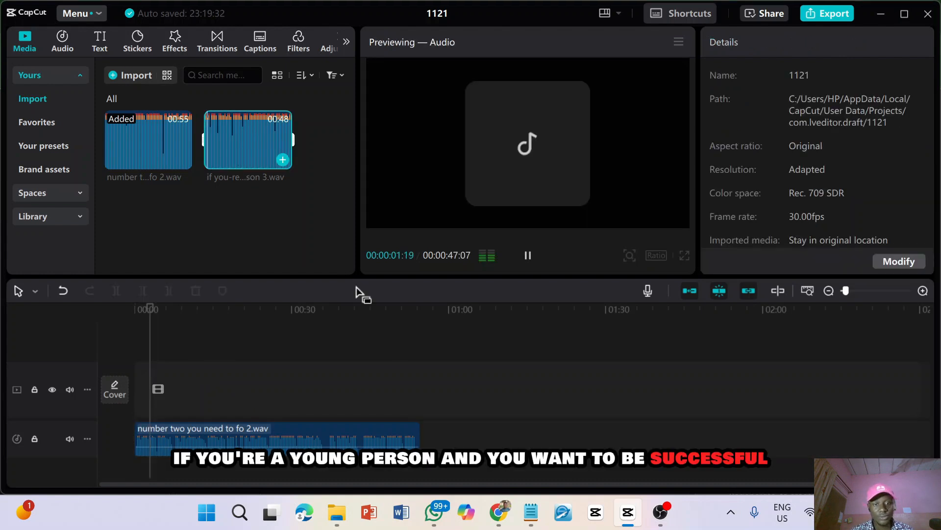
pyautogui.click(418, 309)
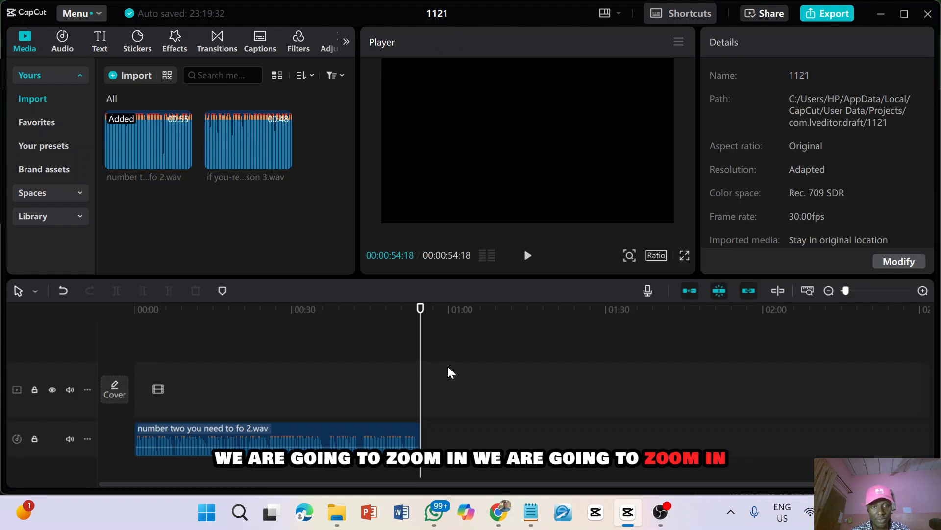
pyautogui.scroll(3, 448, 373)
pyautogui.scroll(2, 437, 369)
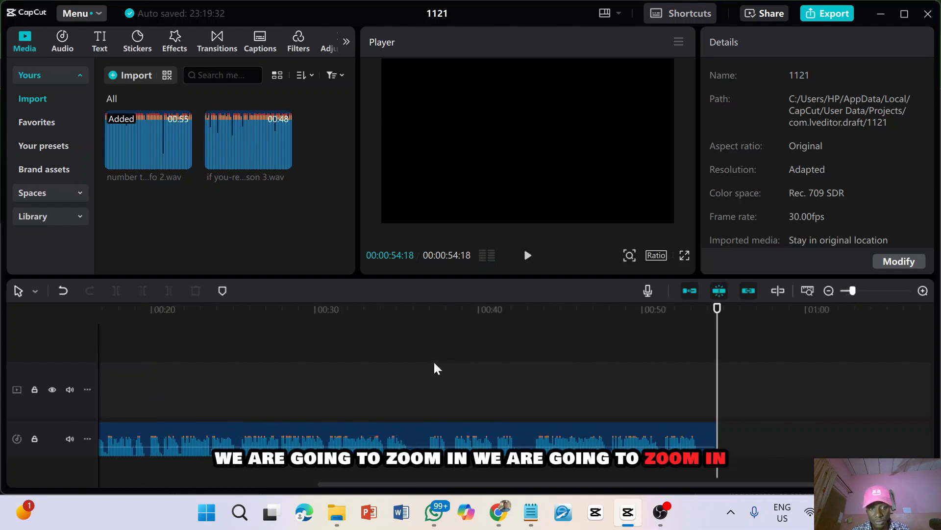
pyautogui.scroll(3, 437, 368)
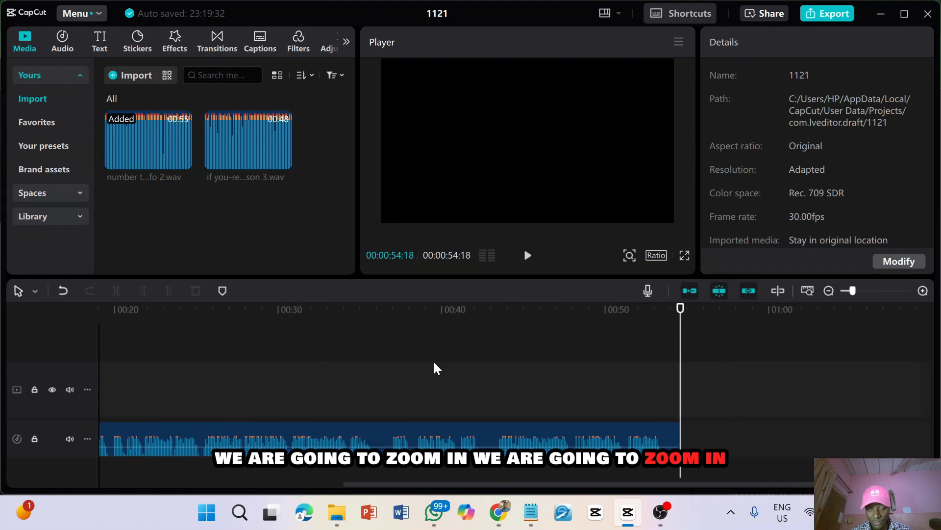
pyautogui.hscroll(2, 439, 364)
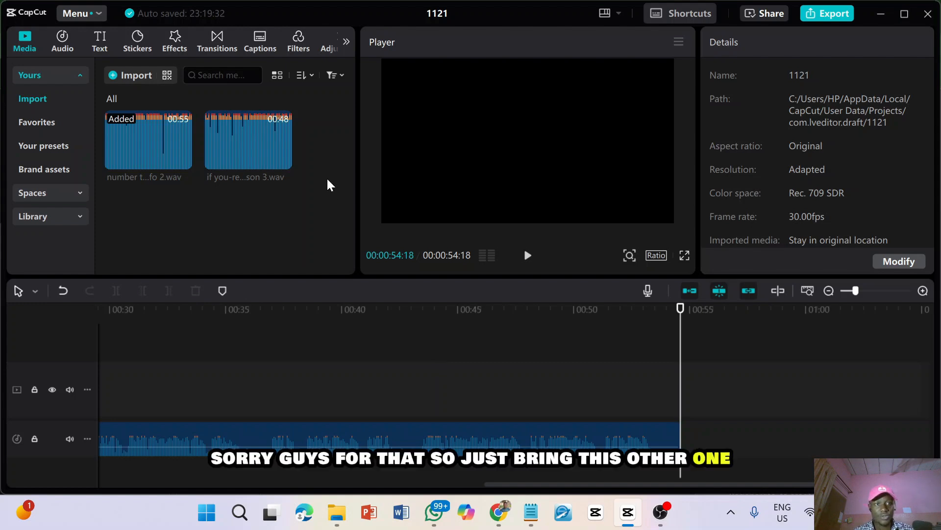
pyautogui.moveTo(252, 139)
pyautogui.click(275, 153)
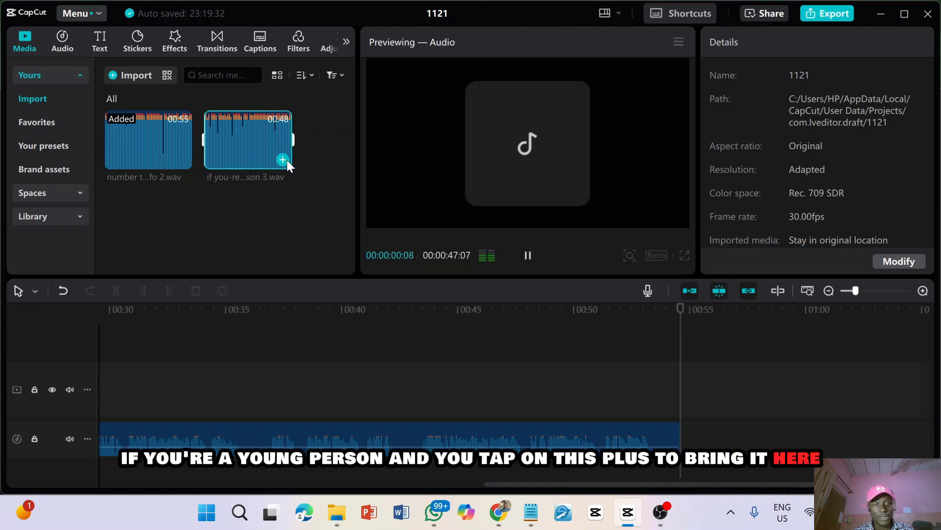
pyautogui.click(283, 160)
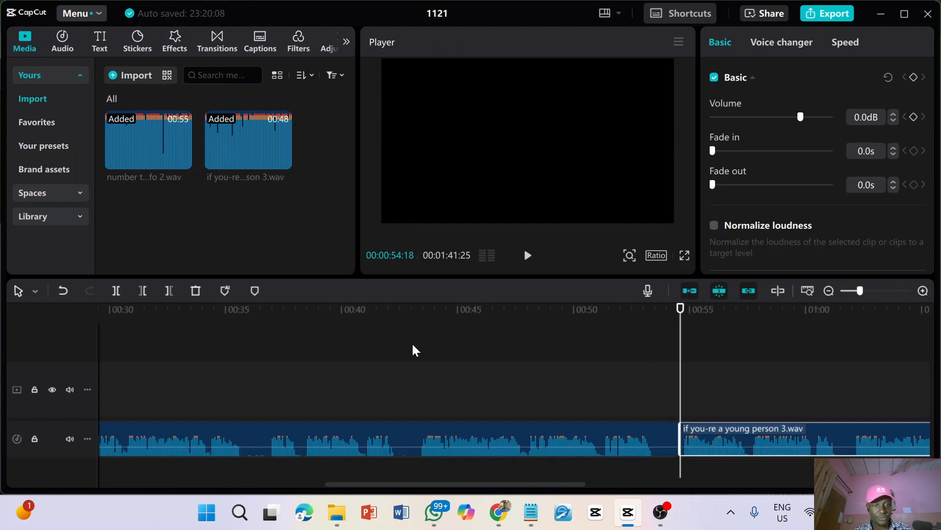
pyautogui.scroll(-4, 411, 344)
pyautogui.scroll(-3, 411, 345)
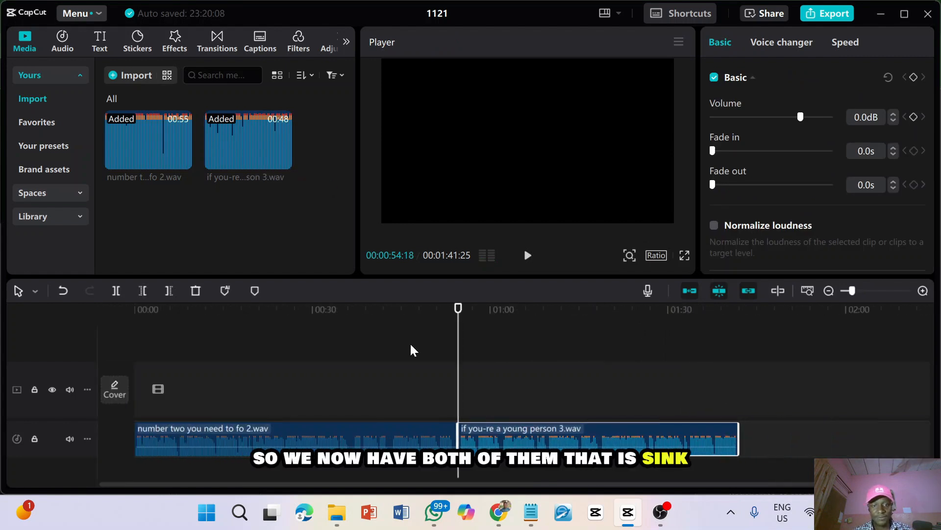
pyautogui.click(144, 308)
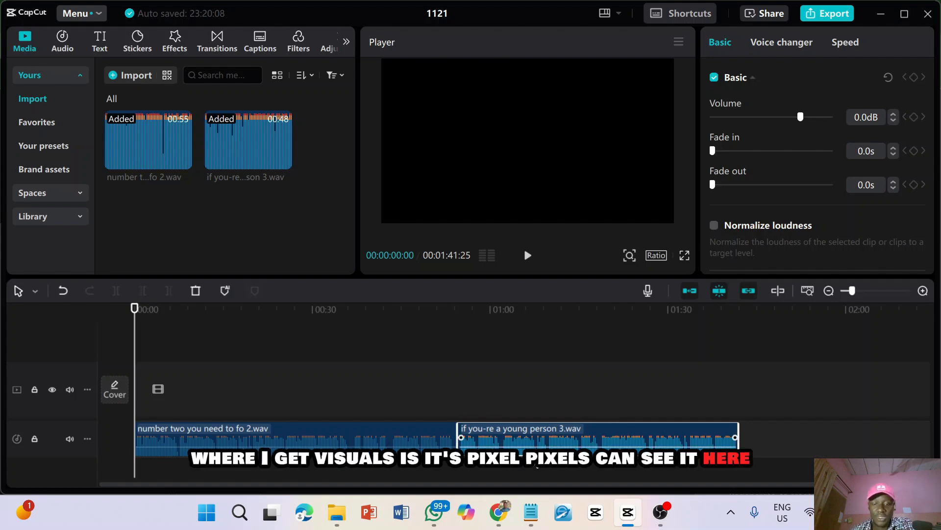
# Switch to Pexels in the browser and look through the "men in suit calm" video results for visuals
pyautogui.click(498, 512)
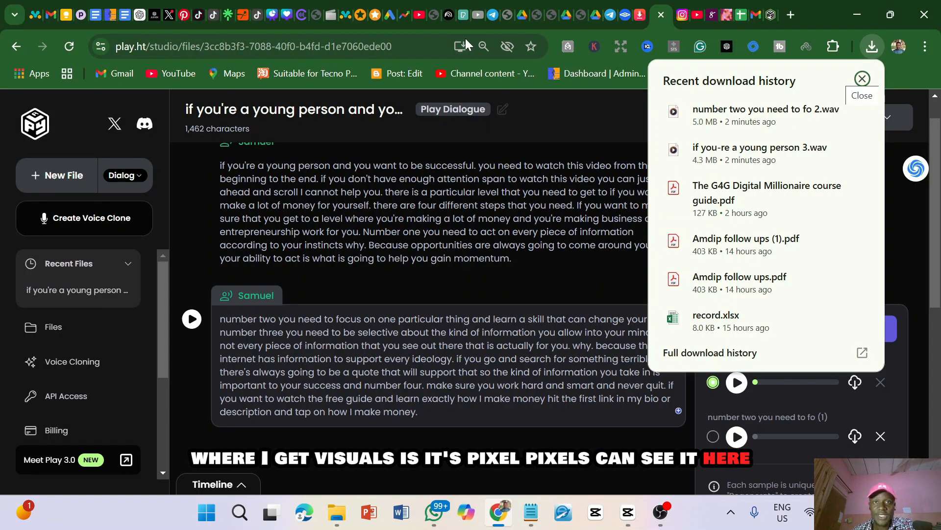
pyautogui.click(461, 17)
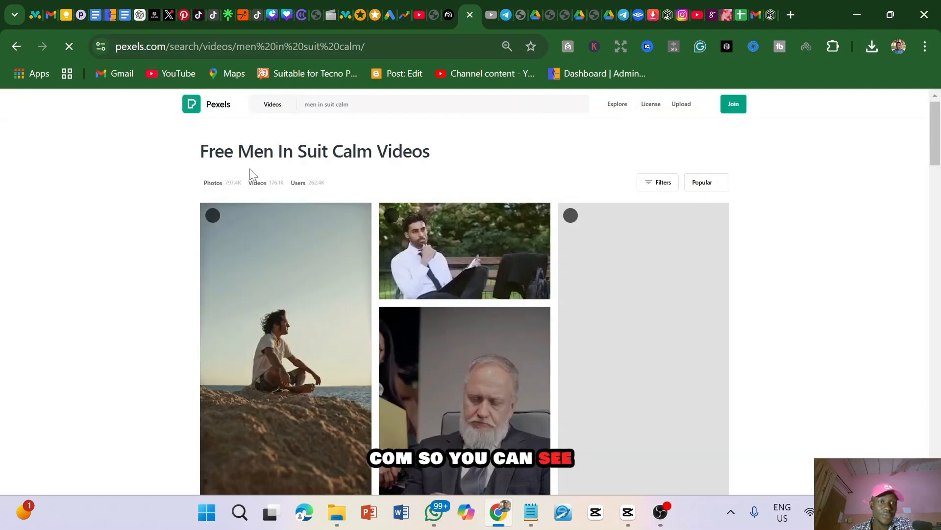
pyautogui.scroll(-10, 448, 259)
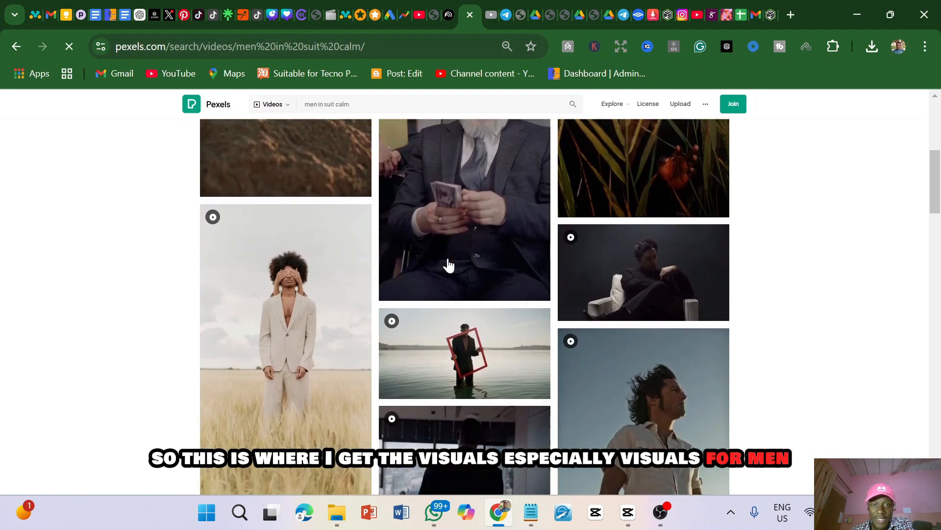
pyautogui.scroll(10, 448, 265)
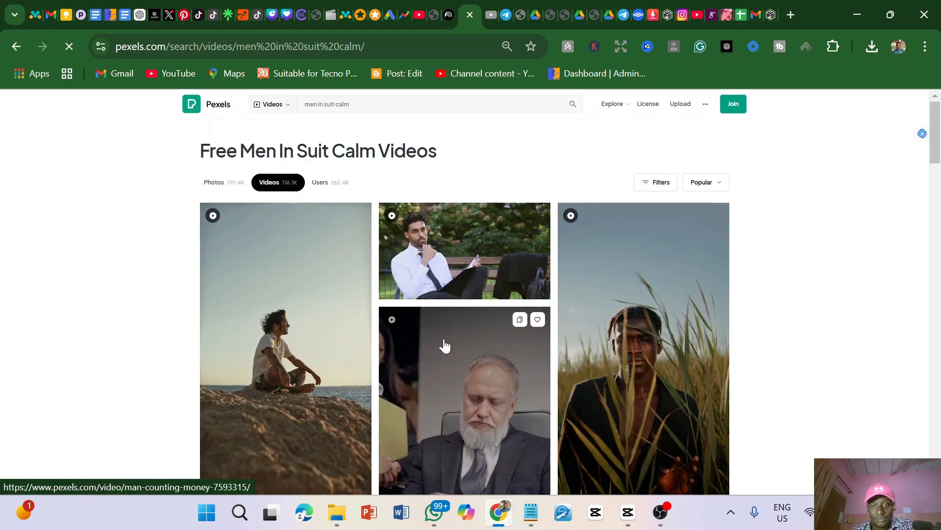
# Examine the "men in suit calm" video results more closely, enlarging the page around the search term and the first clips
pyautogui.scroll(-5, 445, 346)
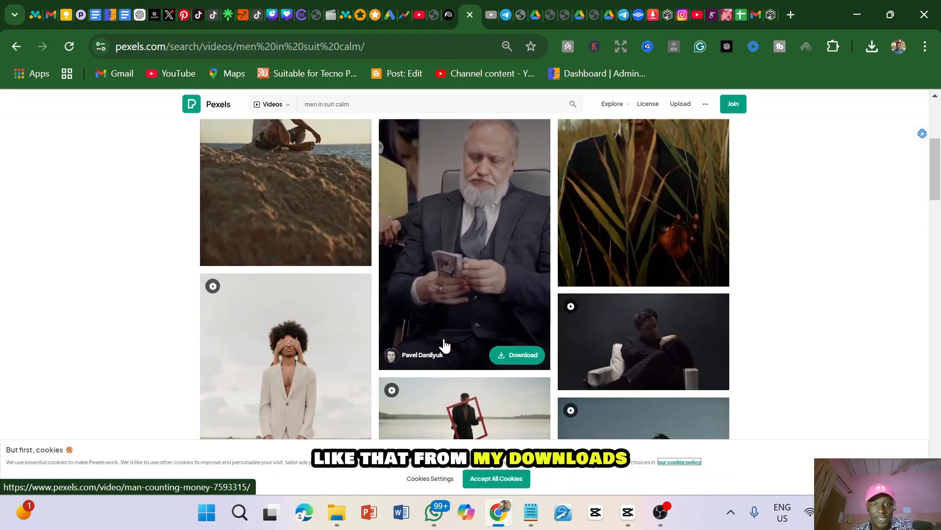
pyautogui.scroll(-1, 444, 346)
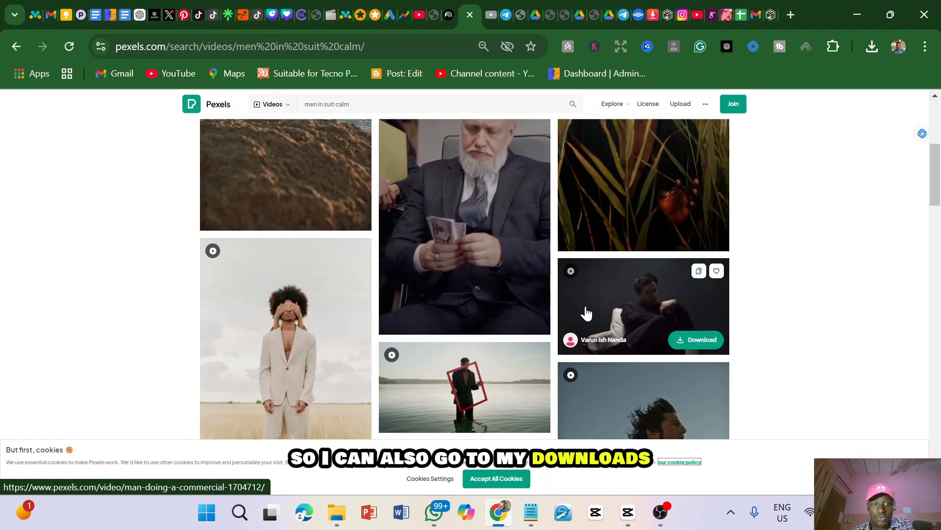
pyautogui.scroll(6, 440, 283)
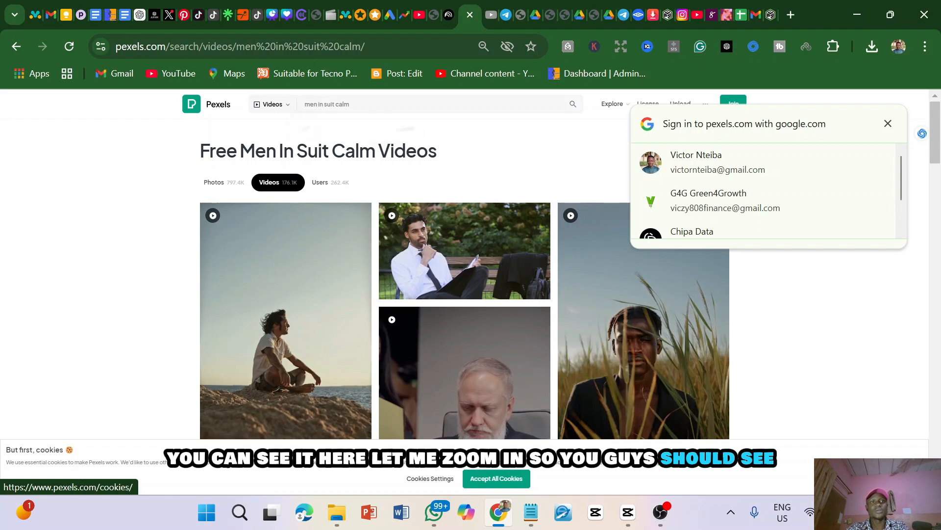
pyautogui.scroll(5, 421, 99)
pyautogui.hscroll(-1, 465, 294)
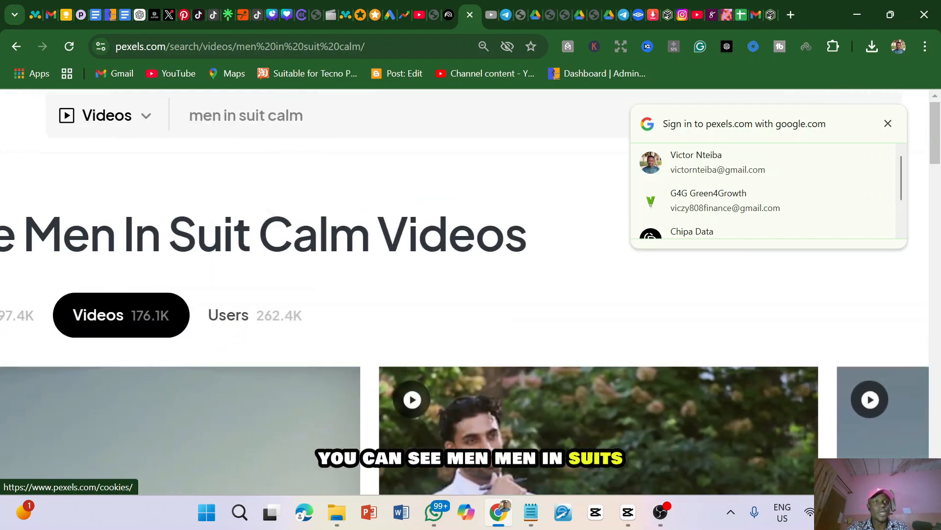
pyautogui.scroll(-5, 465, 294)
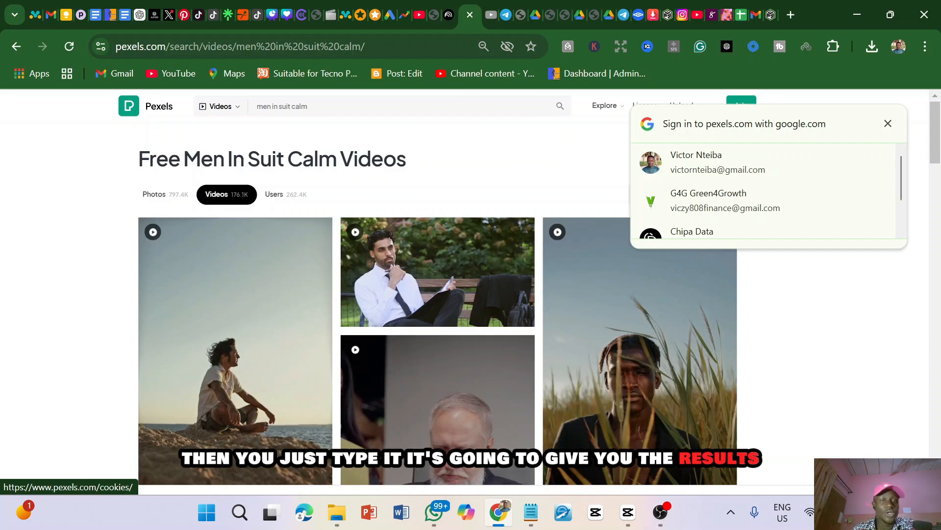
pyautogui.scroll(-1, 348, 204)
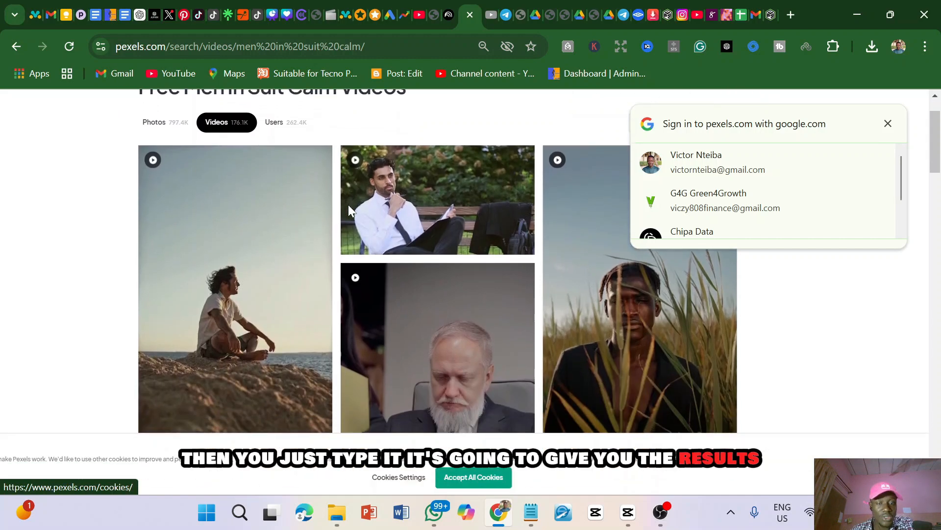
pyautogui.scroll(1, 348, 204)
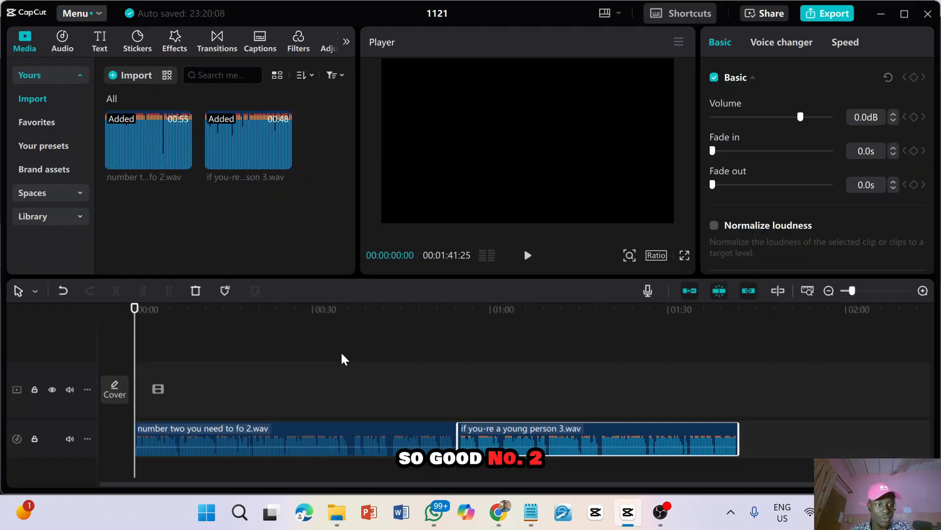
# Switch to CapCut, play the opening of the timeline's audio and return the playhead to the start
pyautogui.press('space')
pyautogui.press('space')
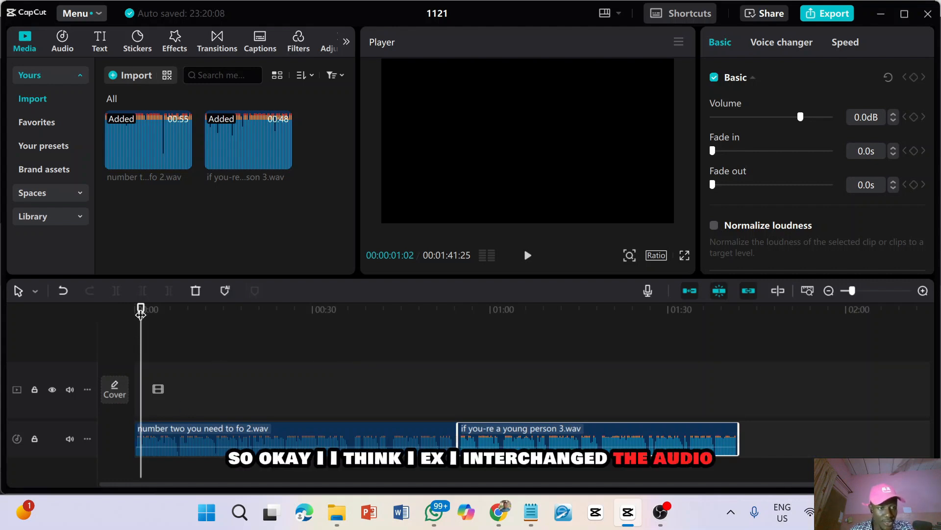
pyautogui.moveTo(141, 312); pyautogui.dragTo(125, 310)
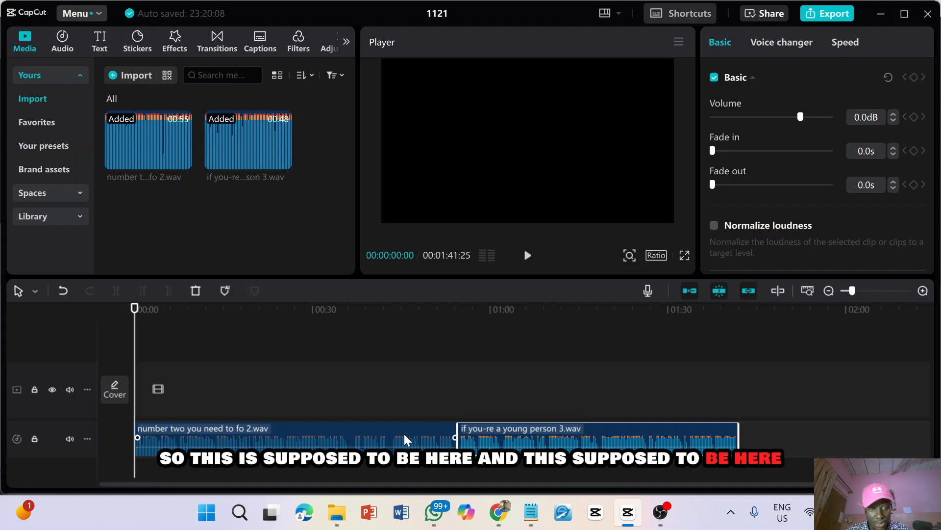
# Swap the audio clips so "if you-re a young person 3.wav" comes first, directly followed by "number two you need to fo 2.wav", and play the opening seconds
pyautogui.moveTo(405, 438); pyautogui.dragTo(880, 444)
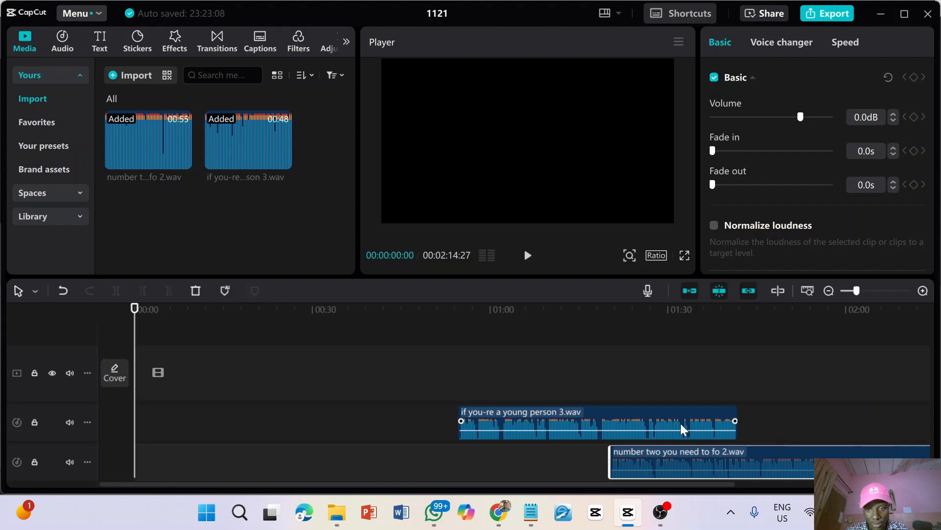
pyautogui.moveTo(658, 413); pyautogui.dragTo(259, 423)
pyautogui.moveTo(679, 472); pyautogui.dragTo(484, 416)
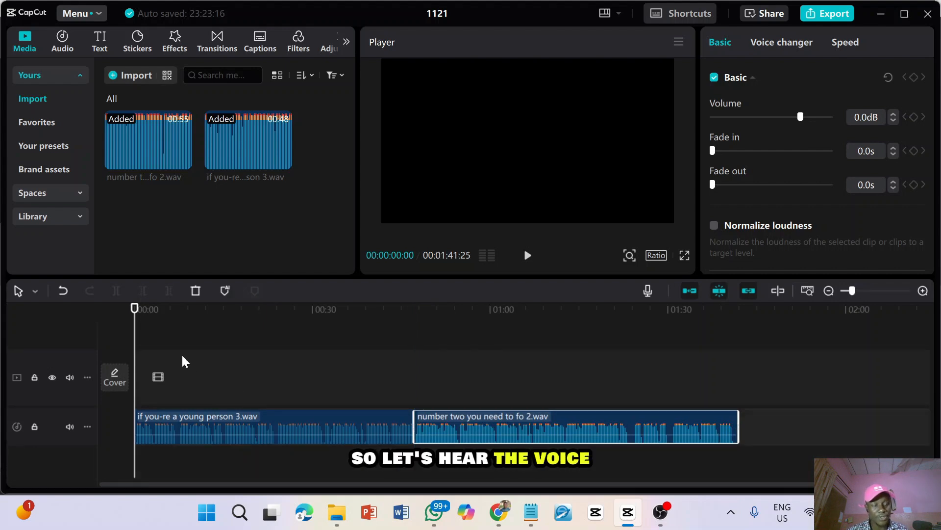
pyautogui.press('space')
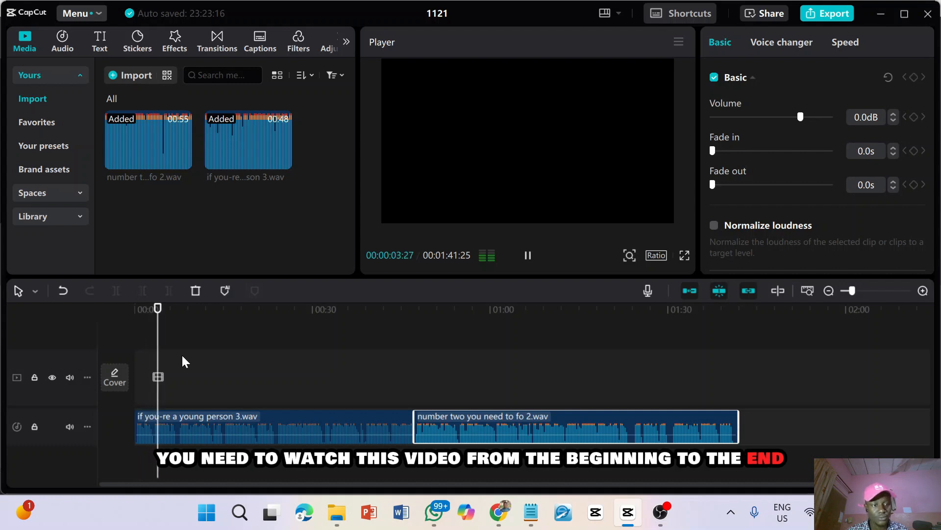
pyautogui.press('space')
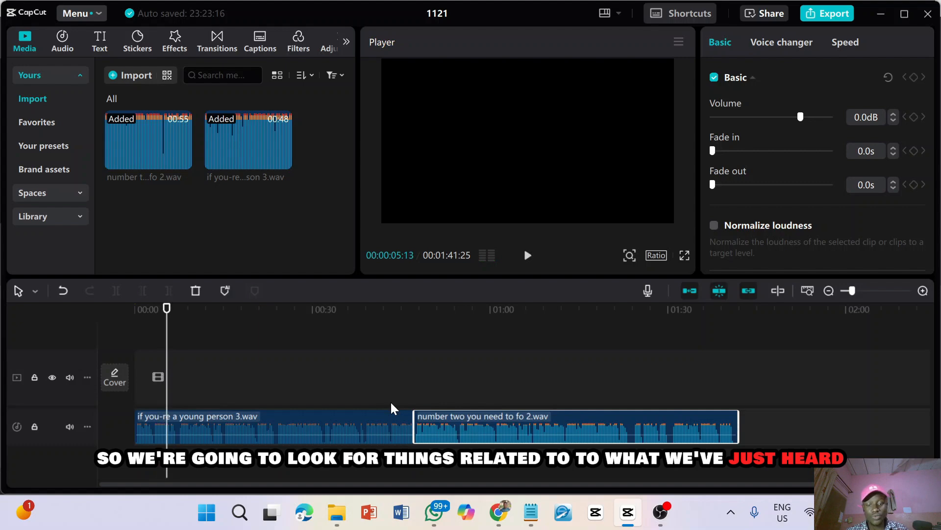
# Switch to Pexels, dismiss the Google sign-in prompt and download the vertical video of the man in a dark suit standing in tall grass
pyautogui.click(510, 517)
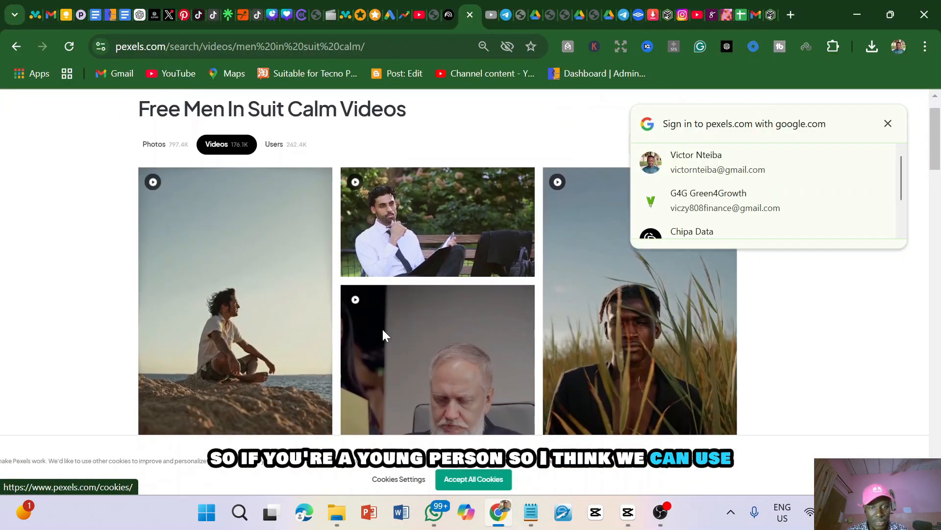
pyautogui.scroll(-5, 384, 335)
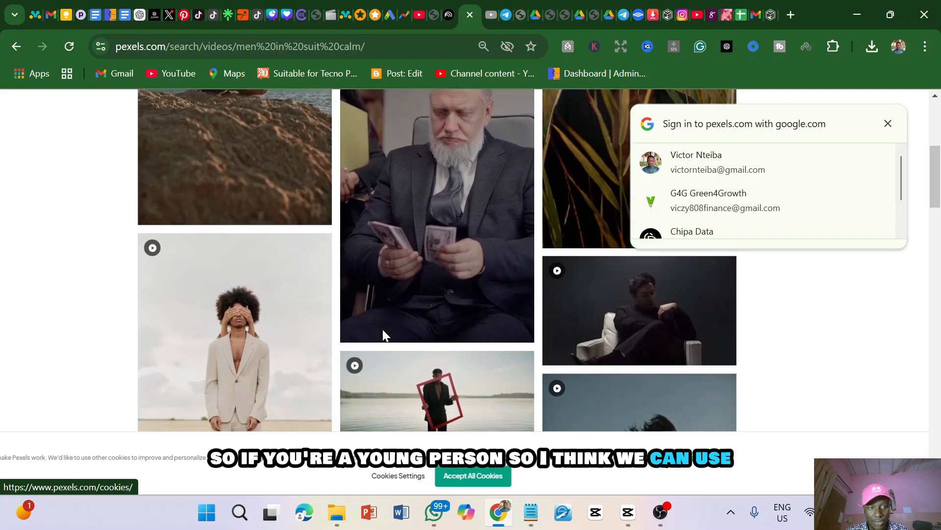
pyautogui.scroll(1, 384, 335)
pyautogui.scroll(-3, 384, 334)
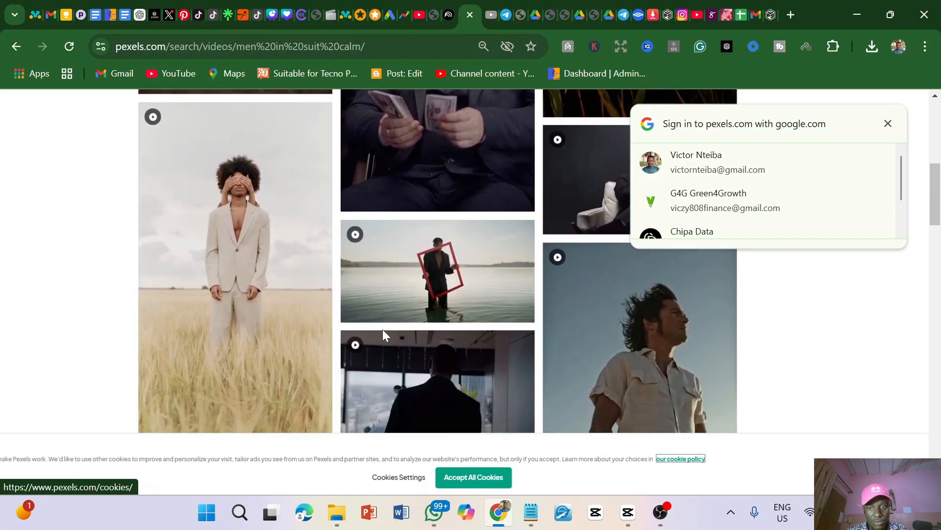
pyautogui.scroll(-4, 384, 335)
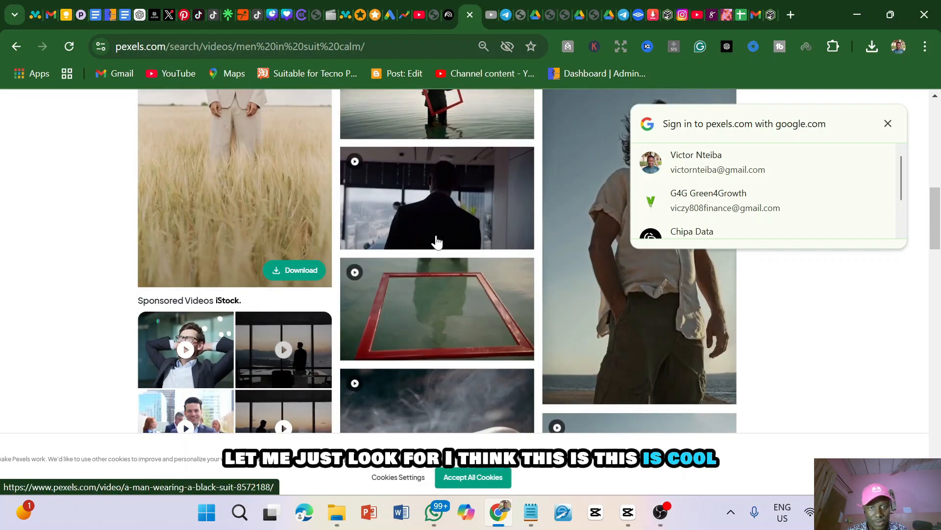
pyautogui.scroll(3, 436, 242)
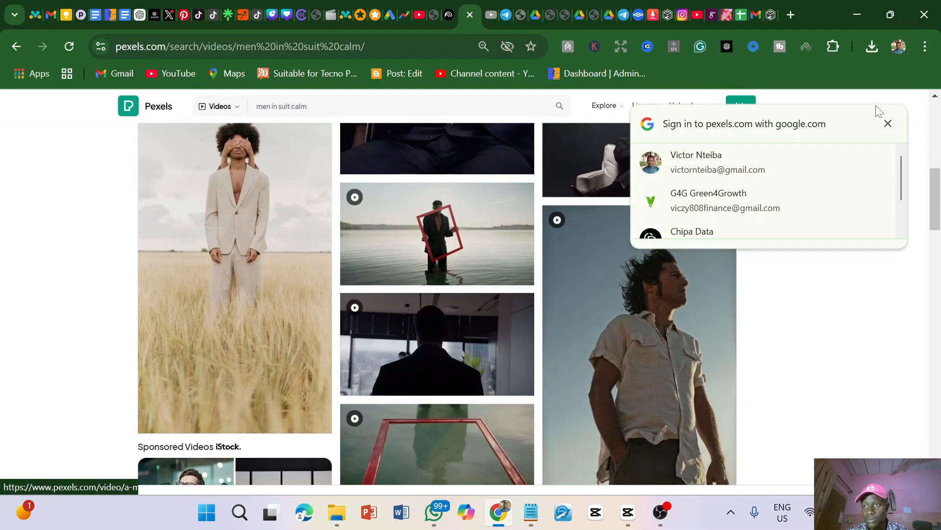
pyautogui.click(888, 123)
pyautogui.scroll(1, 604, 267)
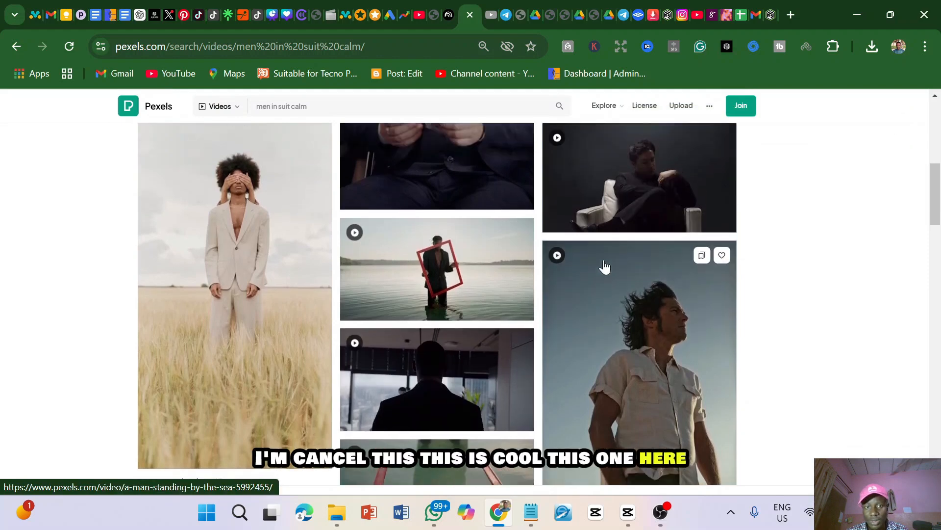
pyautogui.scroll(6, 605, 267)
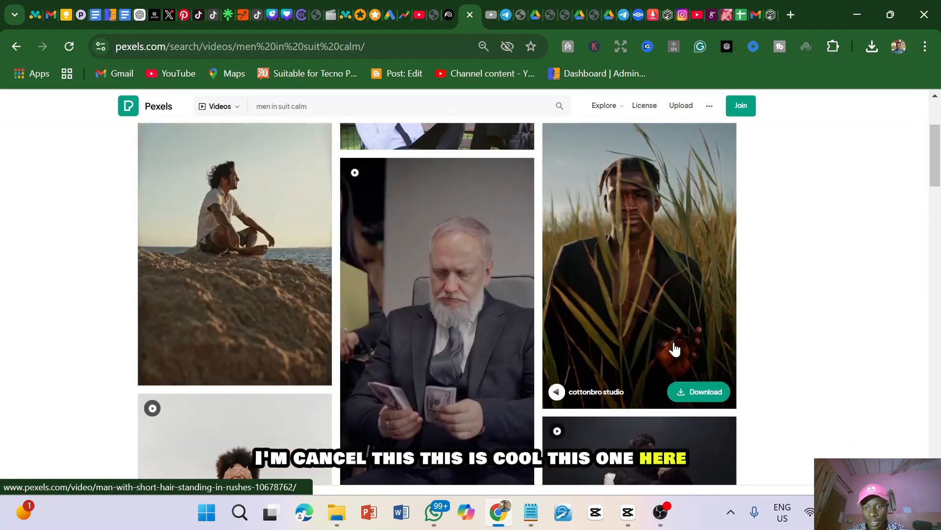
pyautogui.click(685, 392)
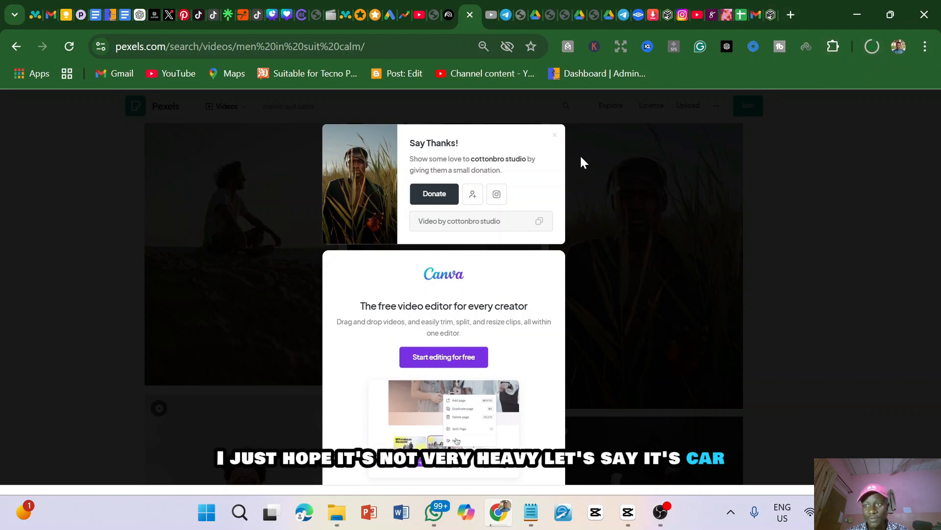
pyautogui.click(557, 140)
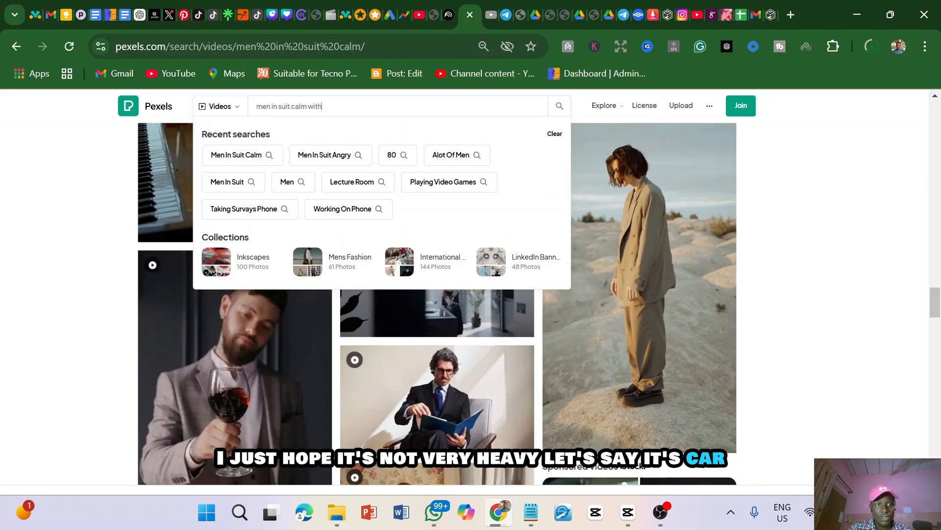
# Search Pexels videos for "men in suit calm with car" and download the clip of the man in a gray suit waiting outside his car
pyautogui.write('car')
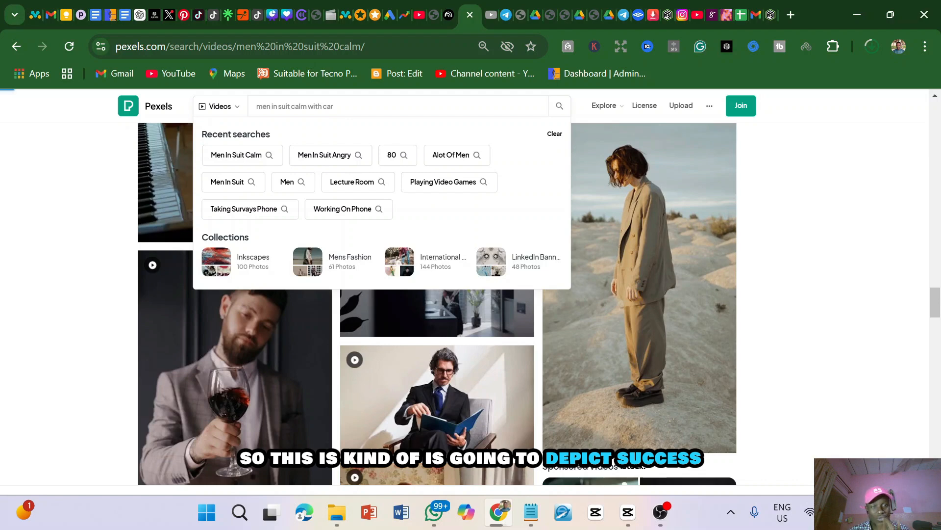
pyautogui.press('Return')
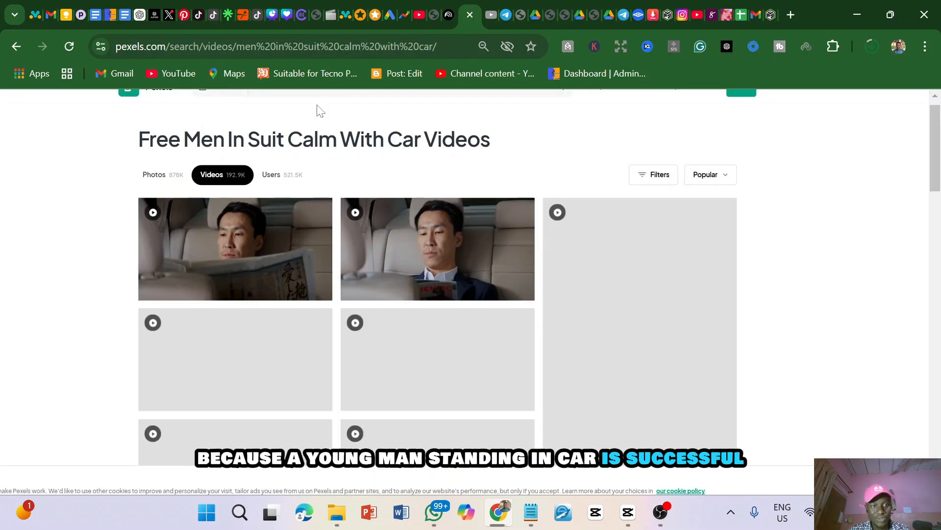
pyautogui.scroll(-2, 418, 212)
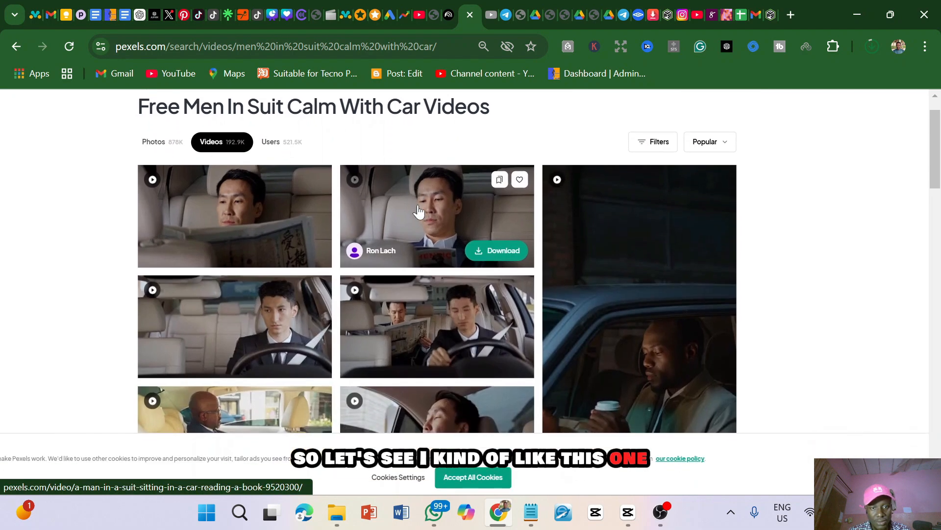
pyautogui.scroll(-10, 417, 218)
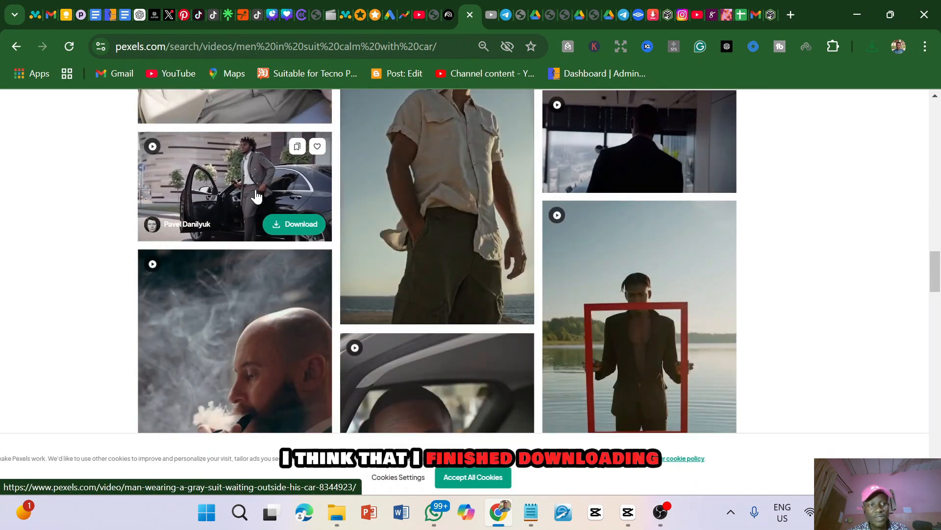
pyautogui.click(291, 225)
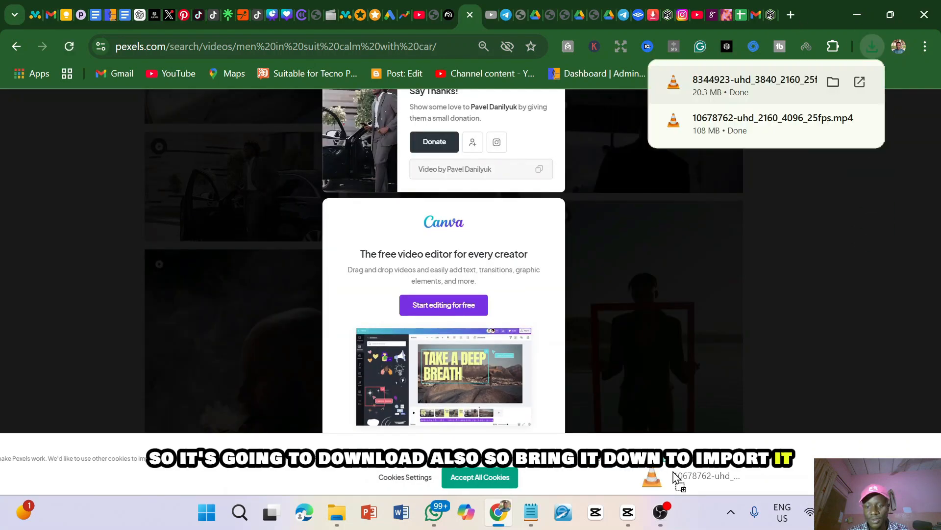
# Import the downloaded videos of the man in tall grass and the man beside the car into the CapCut project
pyautogui.moveTo(674, 478); pyautogui.dragTo(264, 212)
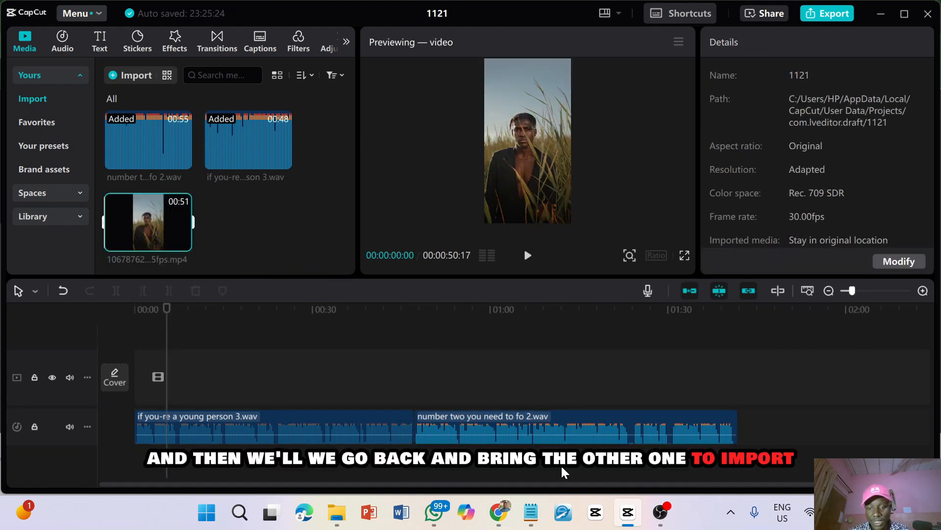
pyautogui.click(500, 512)
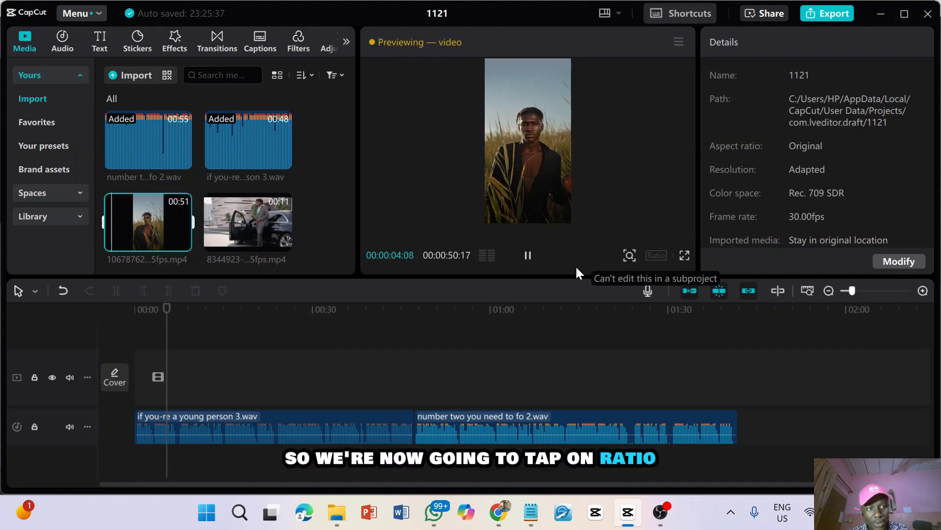
# Leave the media preview and set the project's aspect ratio to 9:16
pyautogui.click(319, 217)
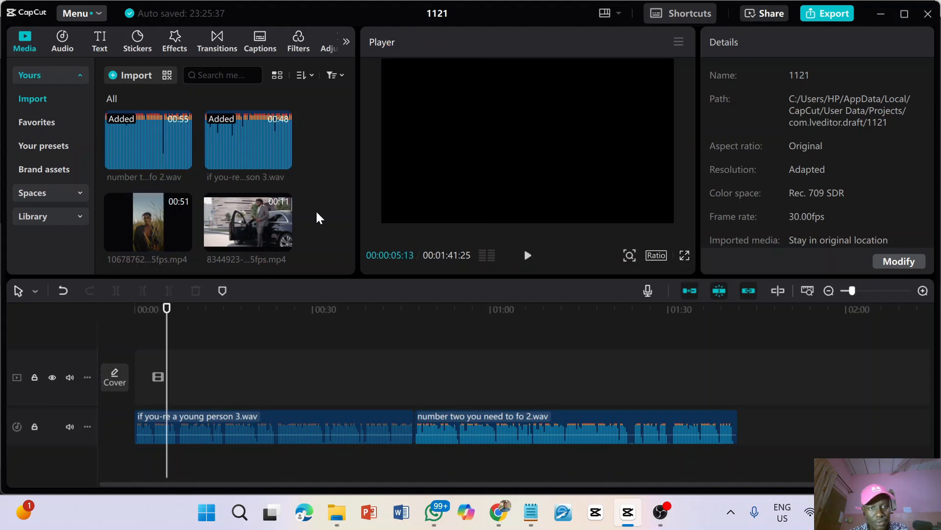
pyautogui.click(652, 255)
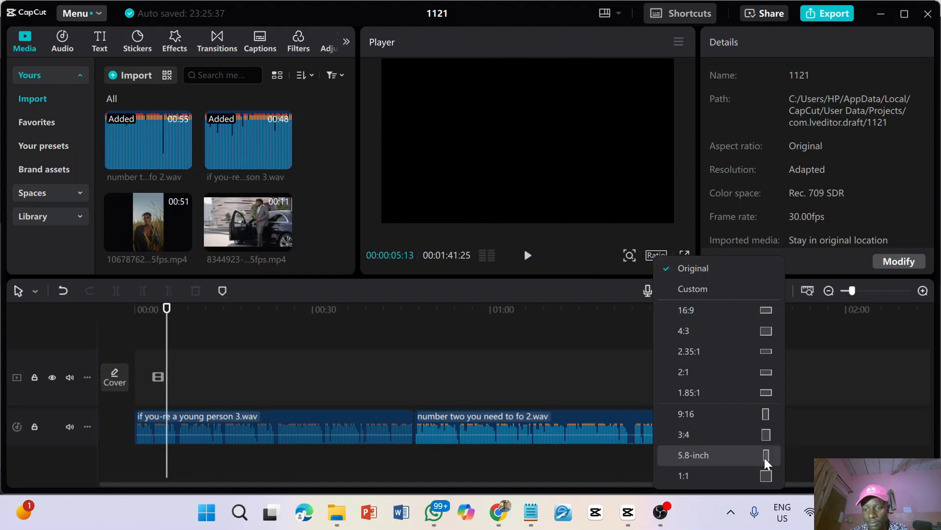
pyautogui.click(767, 419)
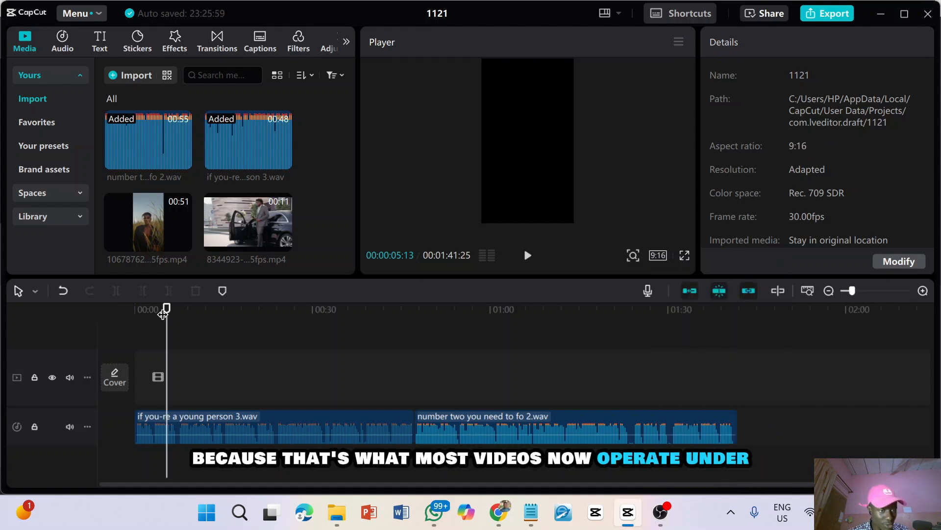
# Return the playhead to the start and add the video of the man in tall grass to the beginning of the main video track
pyautogui.moveTo(166, 309); pyautogui.dragTo(129, 316)
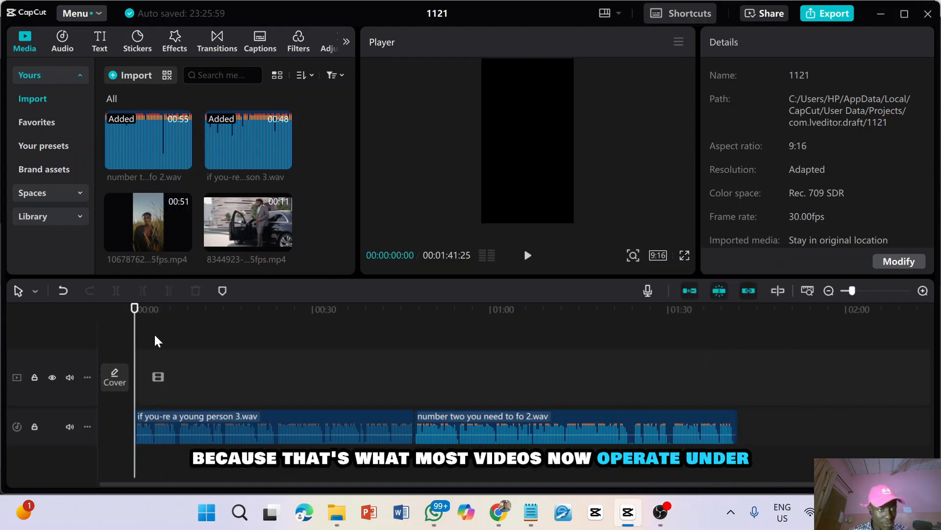
pyautogui.click(151, 216)
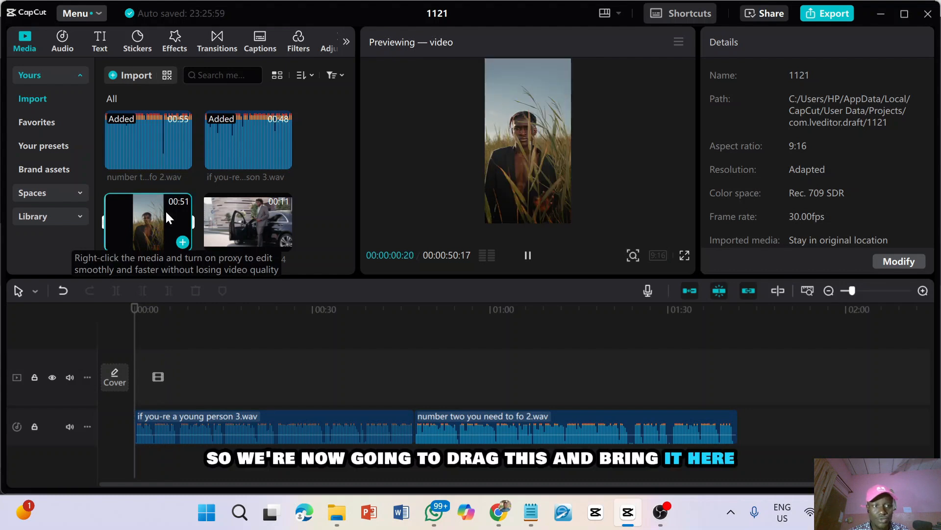
pyautogui.moveTo(164, 210); pyautogui.dragTo(137, 389)
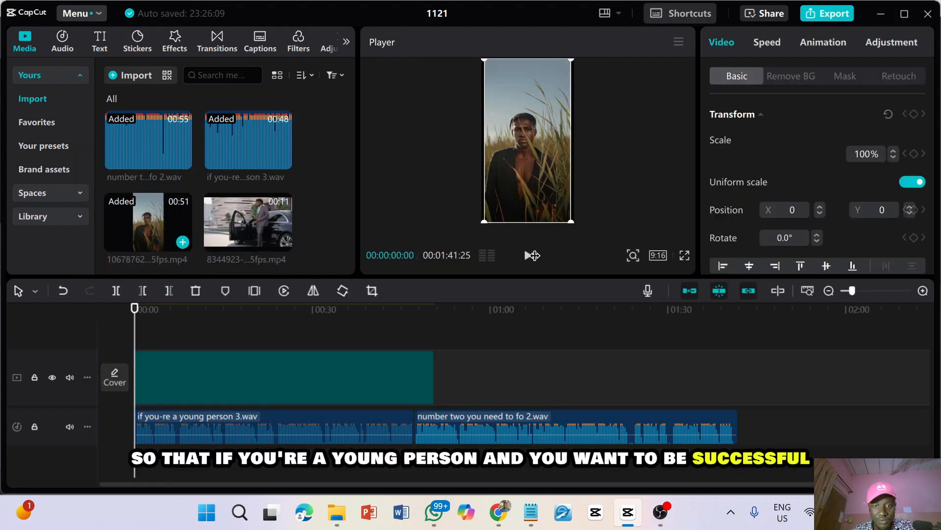
# Play the opening and cut the man-in-tall-grass clip at 00:00:02:01, deleting the part after the cut
pyautogui.click(528, 256)
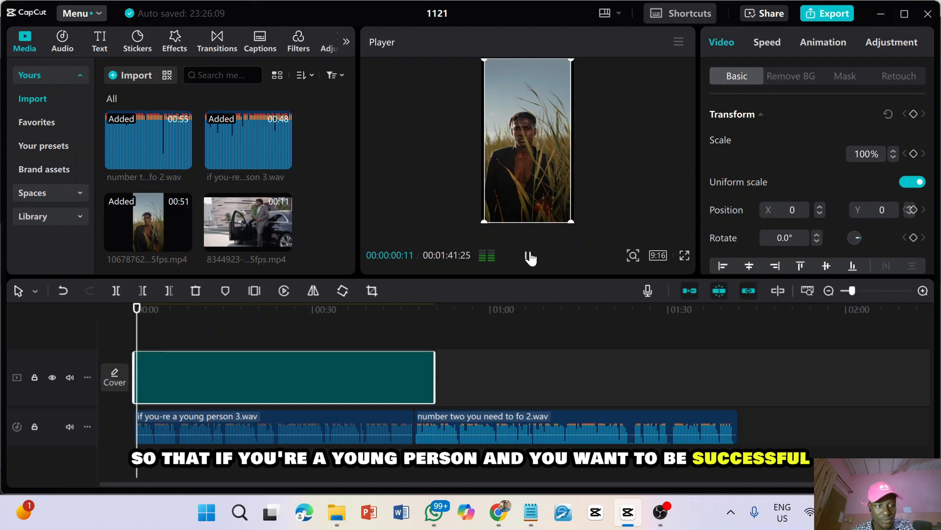
pyautogui.press('space')
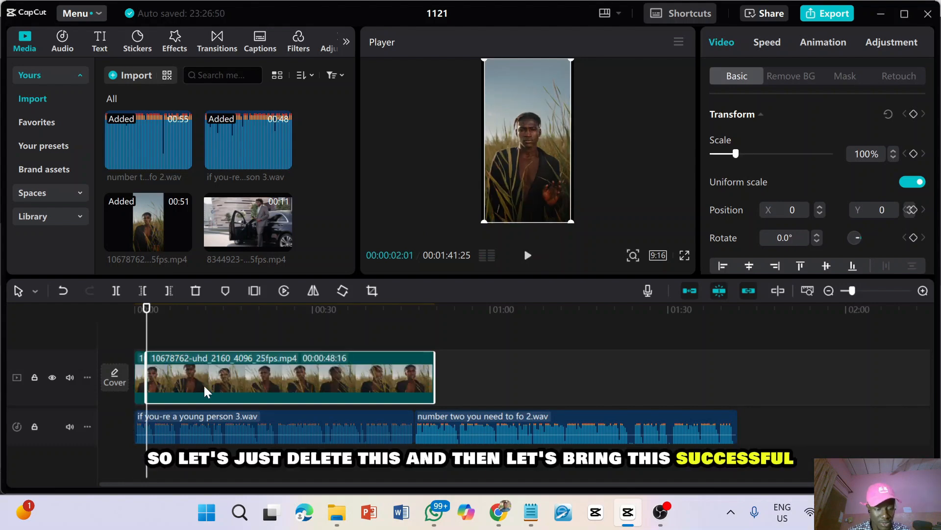
pyautogui.press('Delete')
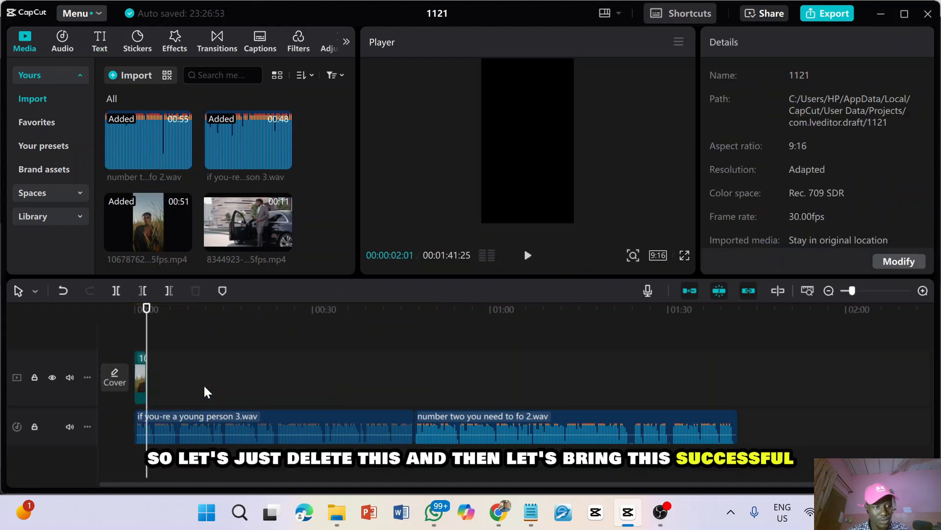
# Place the man-beside-the-car video directly after the grass clip, scale it to 346% and shift its X position to -137
pyautogui.moveTo(243, 213); pyautogui.dragTo(149, 382)
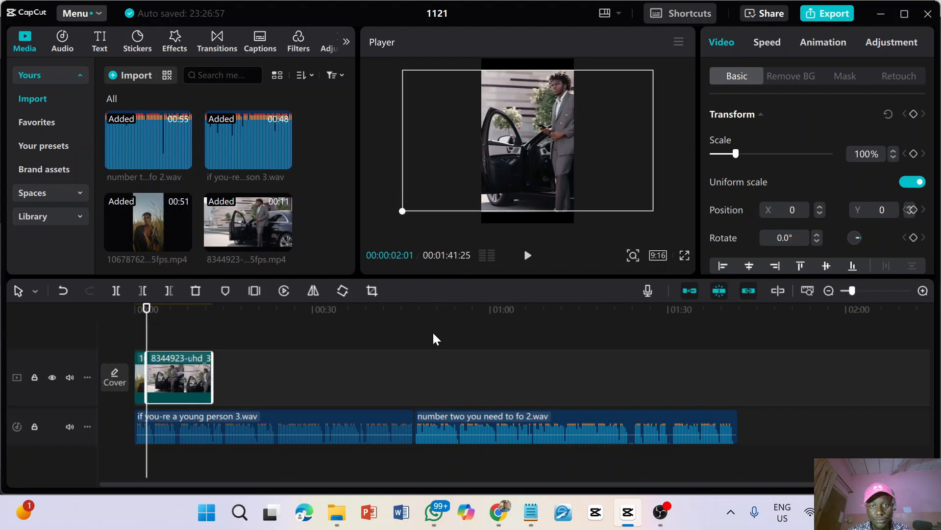
pyautogui.moveTo(417, 408); pyautogui.dragTo(416, 410)
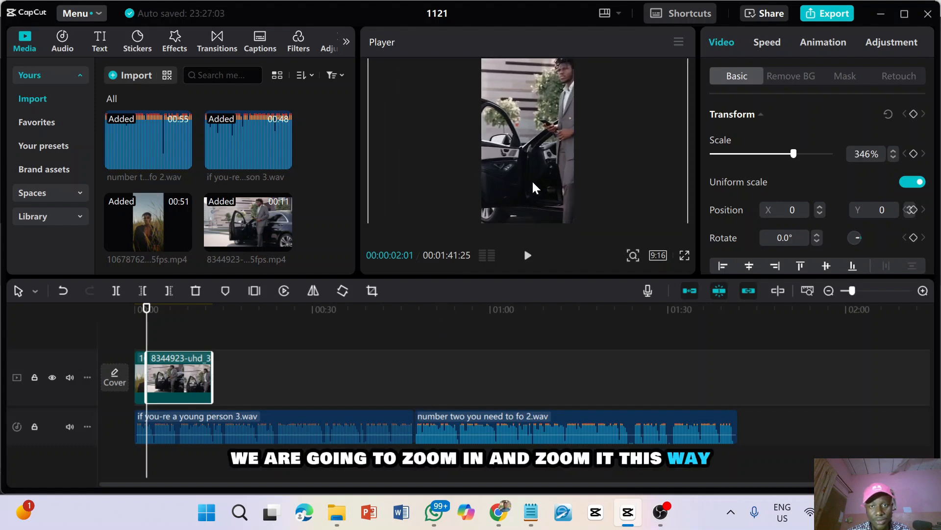
pyautogui.moveTo(529, 182)
pyautogui.mouseDown()
pyautogui.moveTo(515, 190)
pyautogui.moveTo(526, 185)
pyautogui.mouseUp()
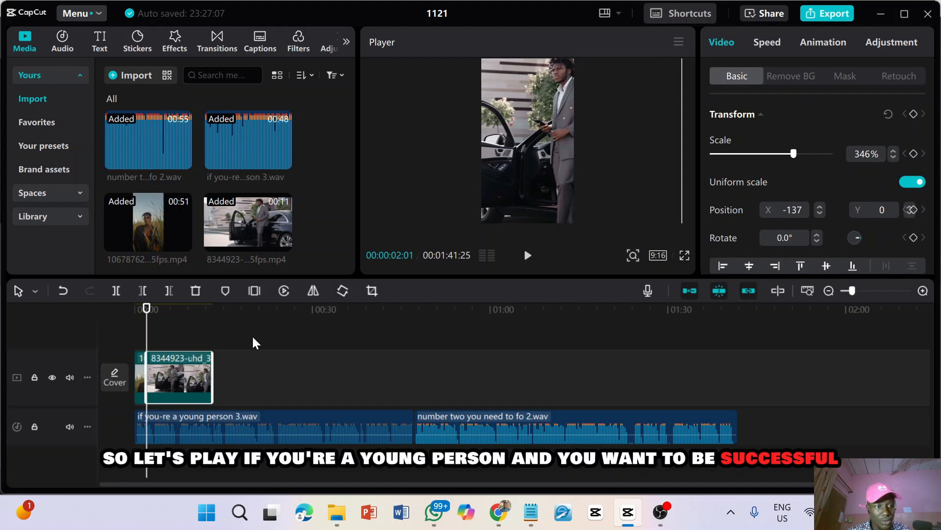
# Play the sequence from the start and trim the end of the man-beside-the-car clip to 00:00:09:06
pyautogui.moveTo(145, 319); pyautogui.dragTo(135, 318)
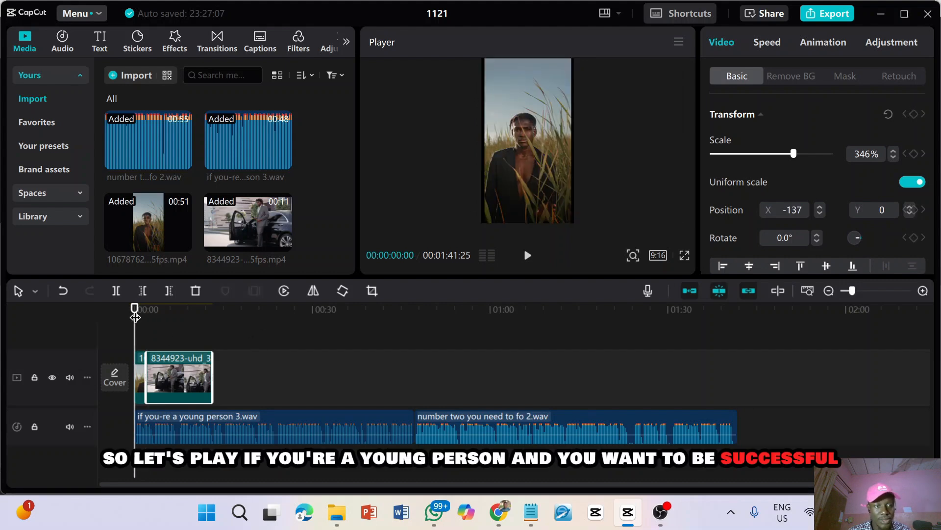
pyautogui.press('space')
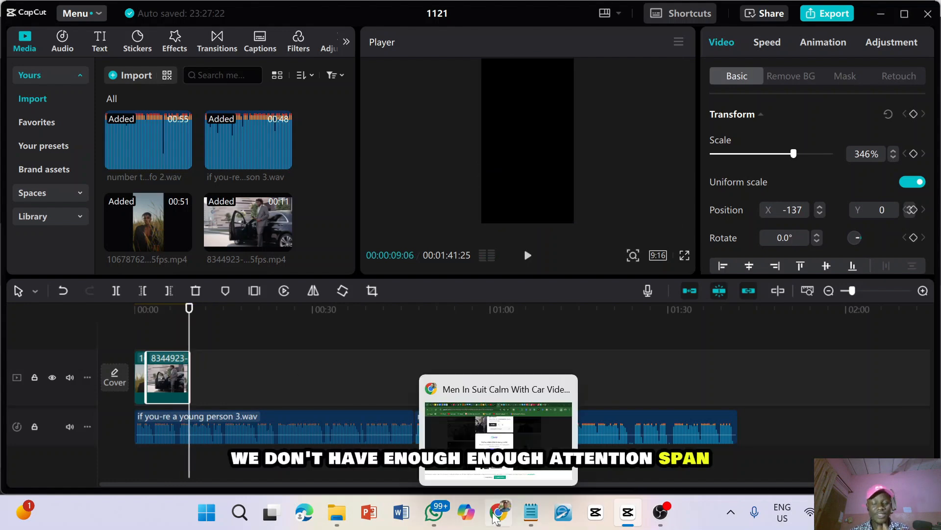
# Switch to Pexels in Chrome, search videos for "men in suit scrolling his phone" and download the vertical clip of a hand holding a smartphone
pyautogui.click(494, 516)
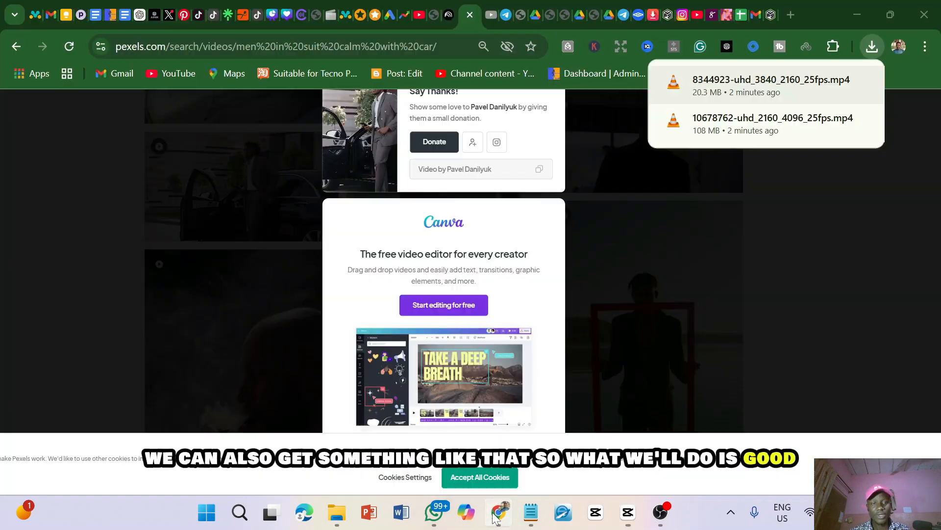
pyautogui.click(668, 310)
pyautogui.click(666, 312)
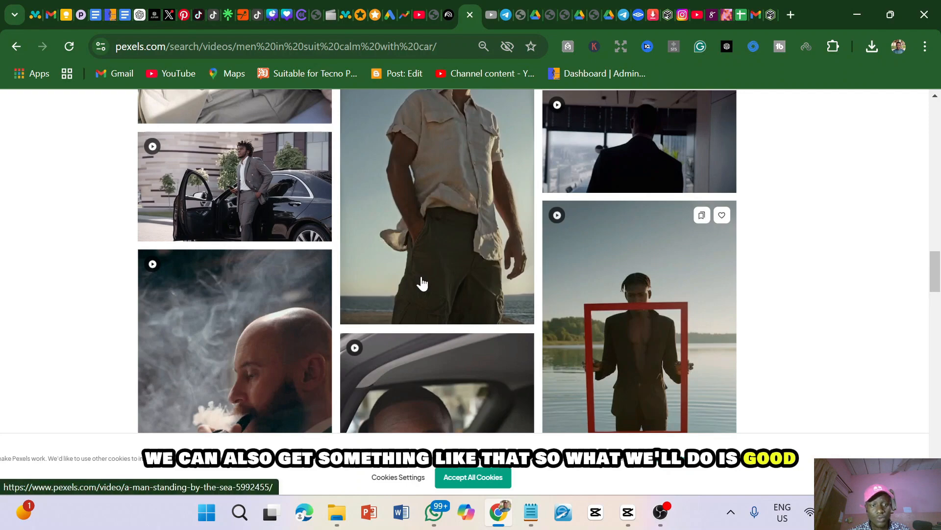
pyautogui.scroll(3, 422, 284)
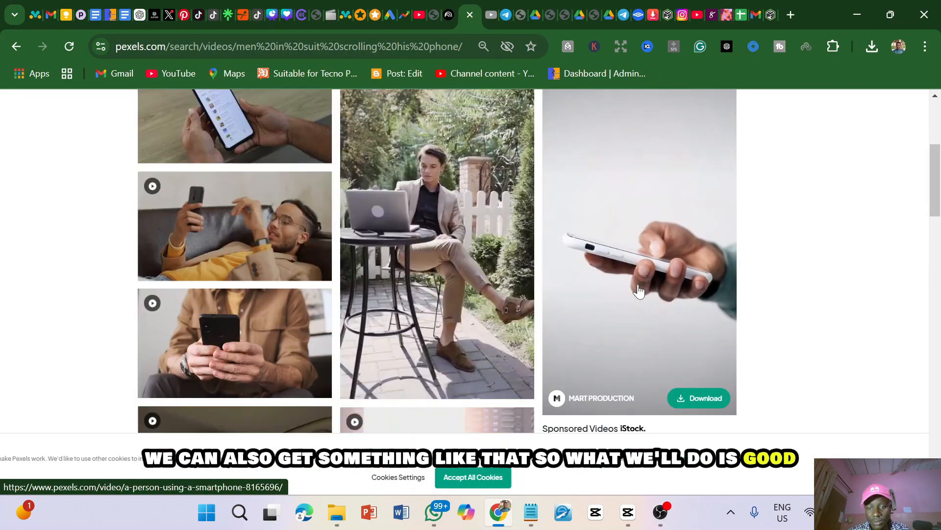
pyautogui.click(695, 399)
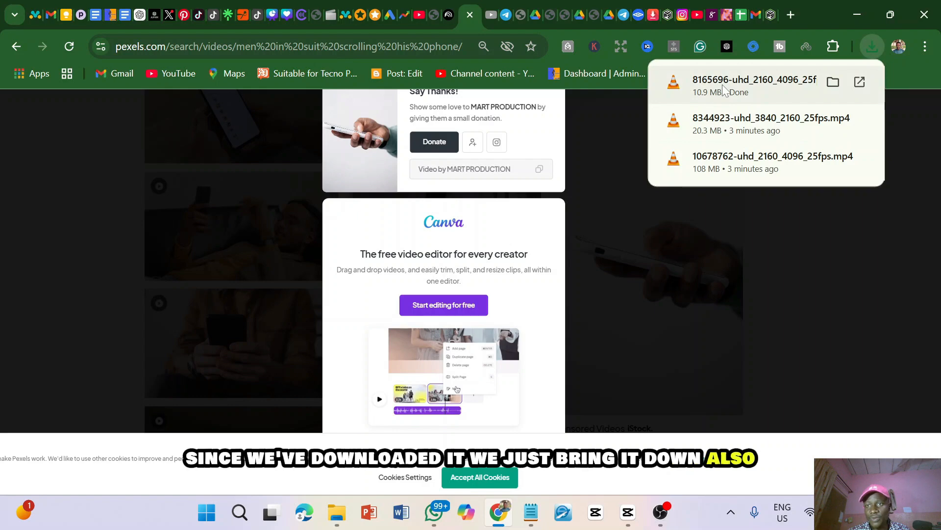
# Add the downloaded smartphone clip on a track above the main one at 00:00:09:06 and trim its end to 00:00:14:11
pyautogui.moveTo(724, 90); pyautogui.dragTo(189, 314)
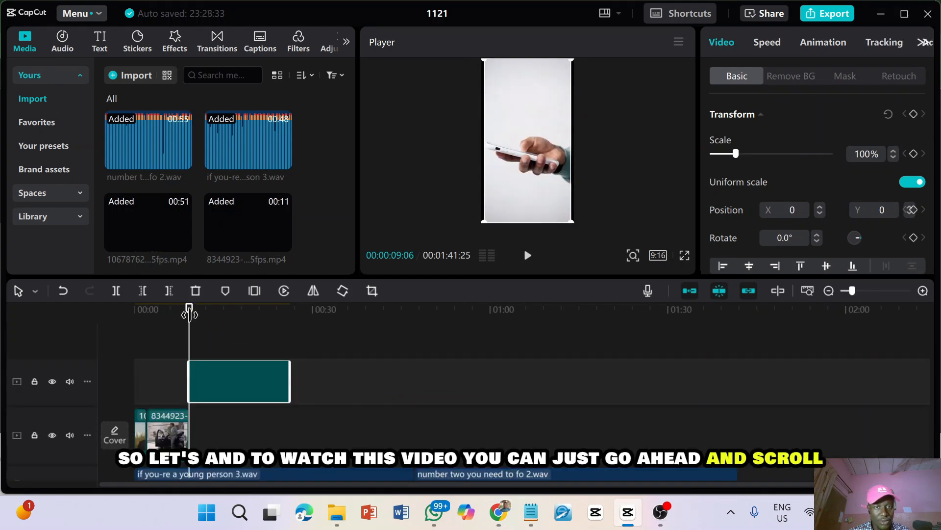
pyautogui.press('space')
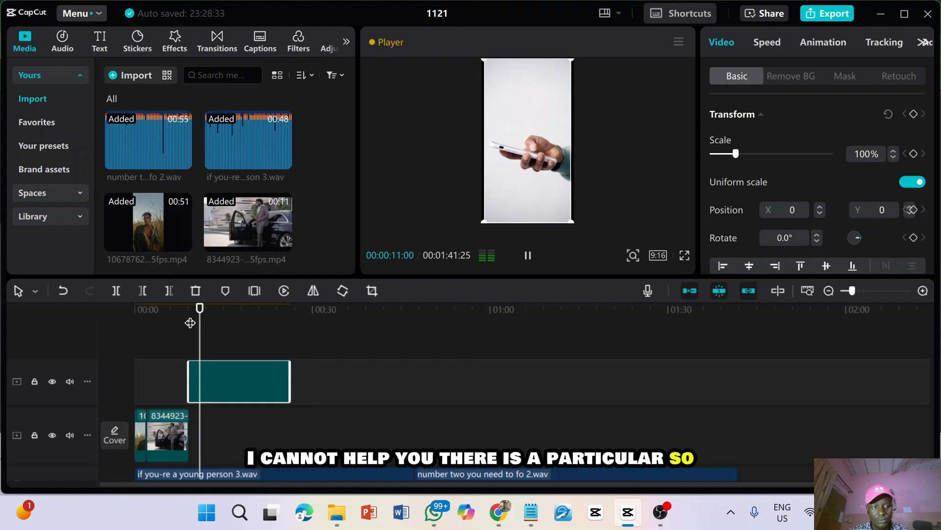
pyautogui.press('space')
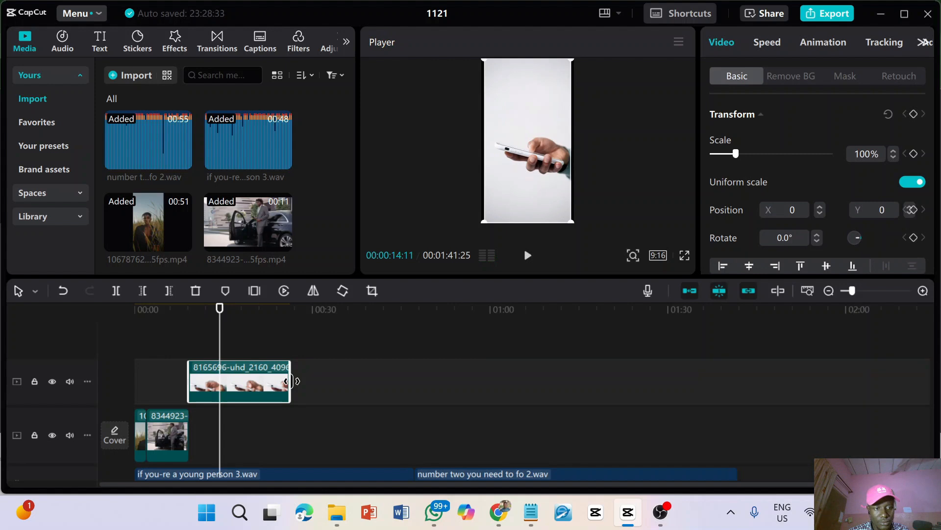
pyautogui.moveTo(290, 381); pyautogui.dragTo(216, 398)
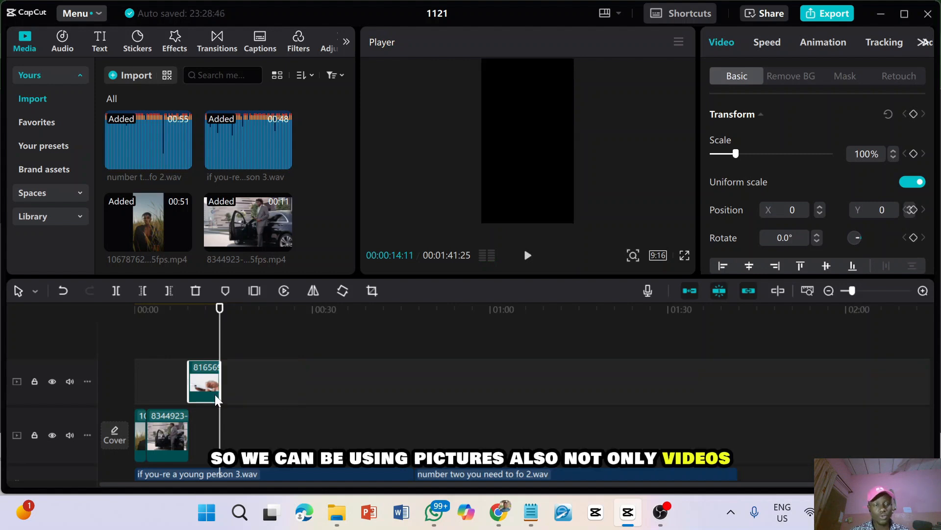
# Listen to the voice-over from the end of the smartphone clip to 00:00:19:13 to judge which visuals it needs
pyautogui.press('space')
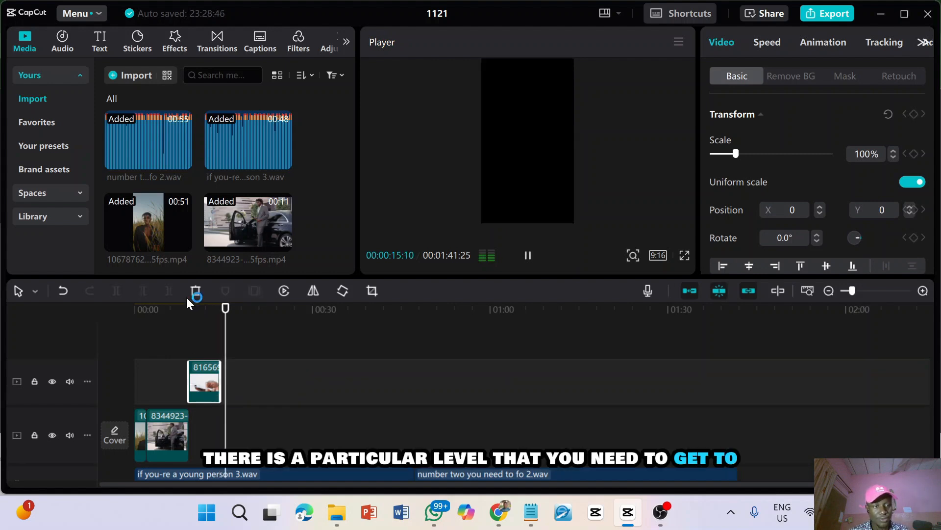
pyautogui.scroll(-2, 250, 392)
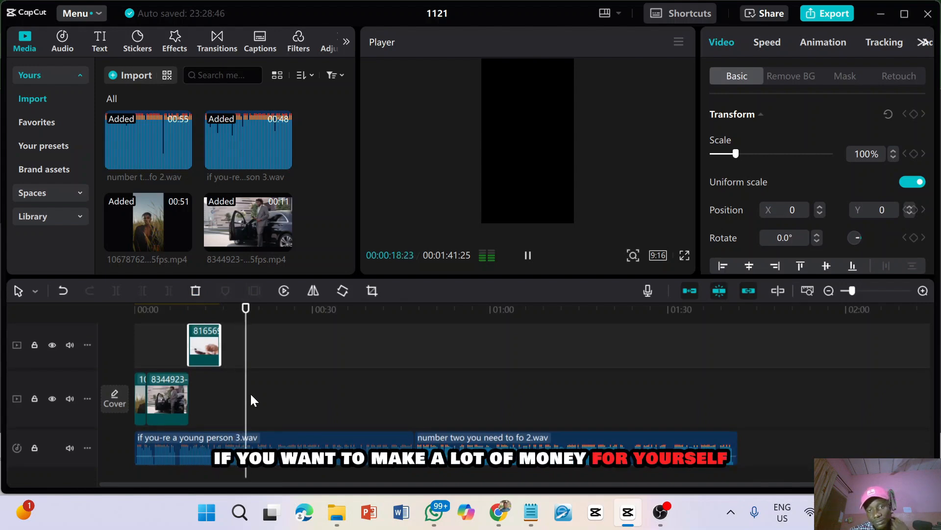
pyautogui.press('space')
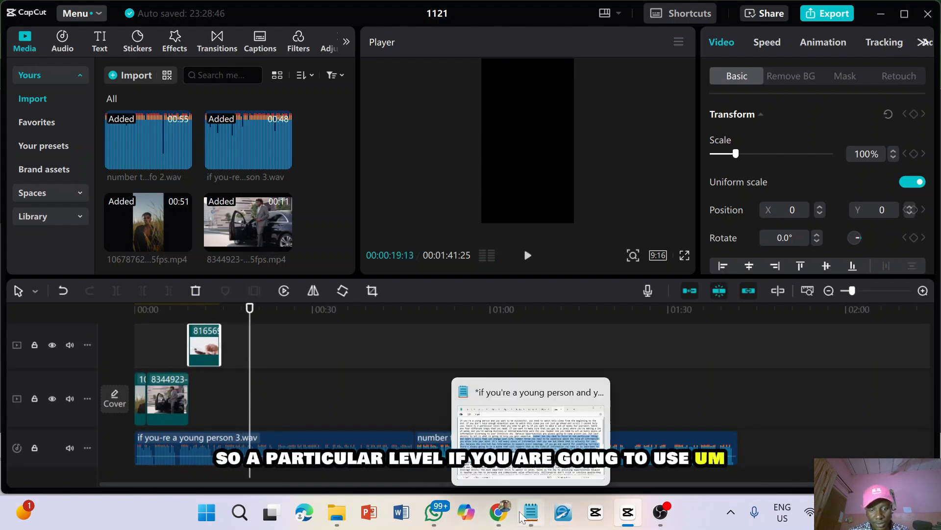
# Dismiss the download popup on Pexels in Chrome and return to CapCut
pyautogui.click(498, 514)
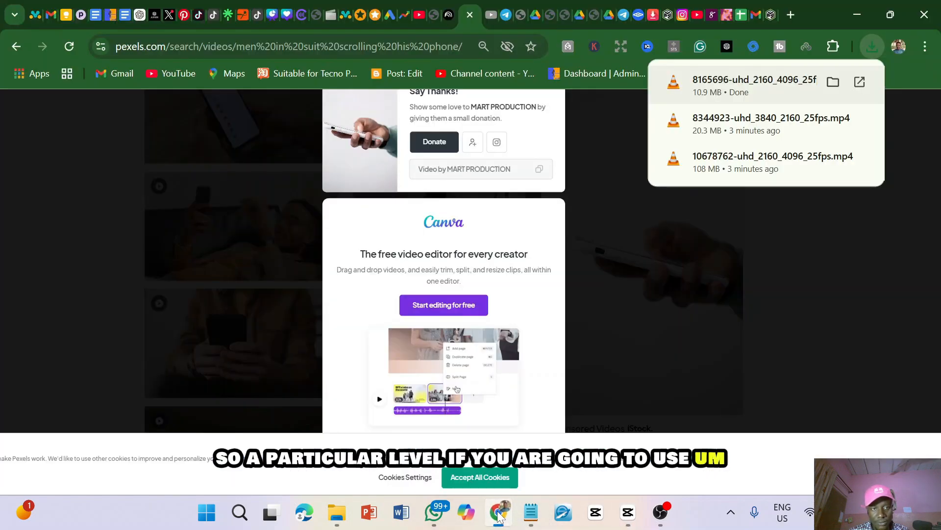
pyautogui.click(620, 292)
pyautogui.click(621, 294)
pyautogui.click(628, 513)
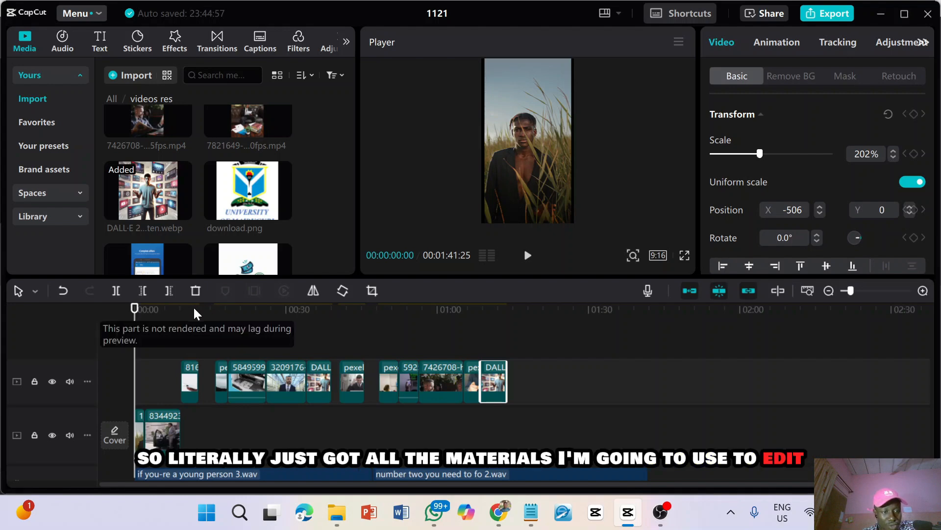
# Look through the imported clips, images and audio in the "videos res" media folder
pyautogui.scroll(-6, 198, 186)
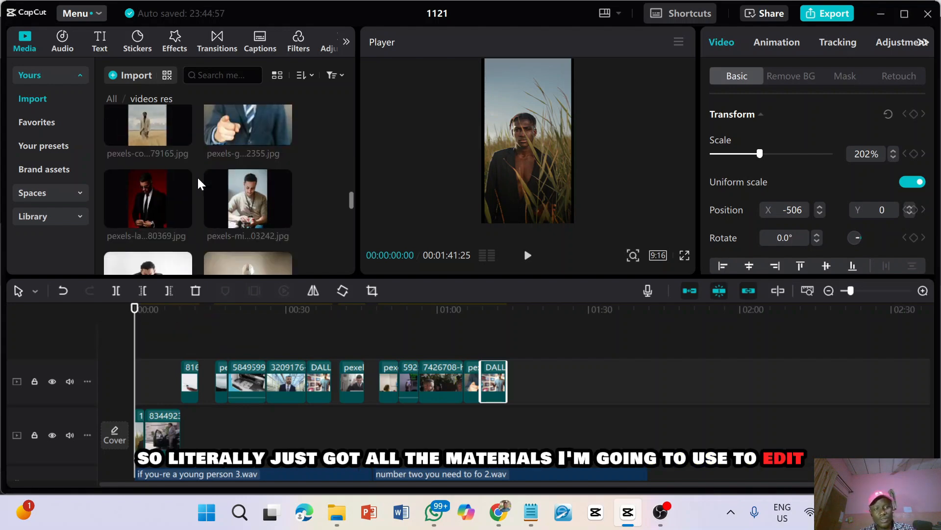
pyautogui.scroll(-2, 199, 184)
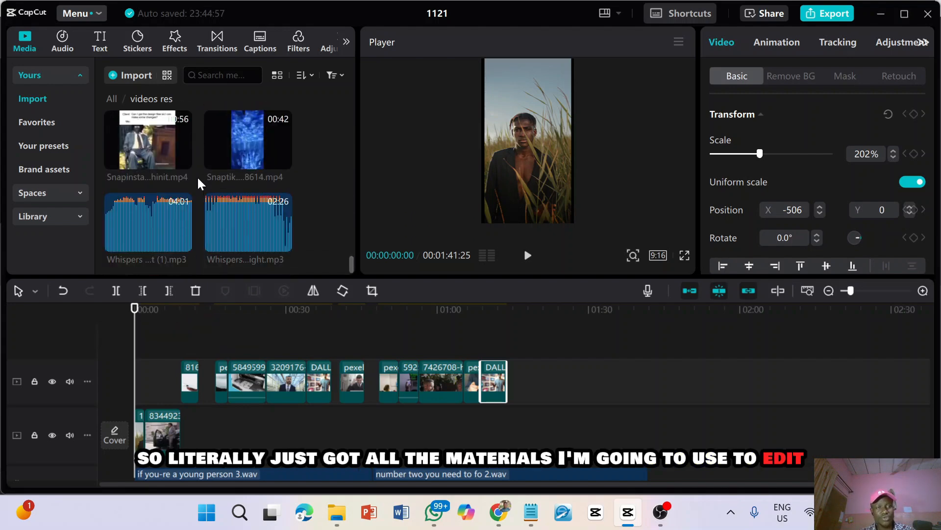
pyautogui.scroll(8, 198, 183)
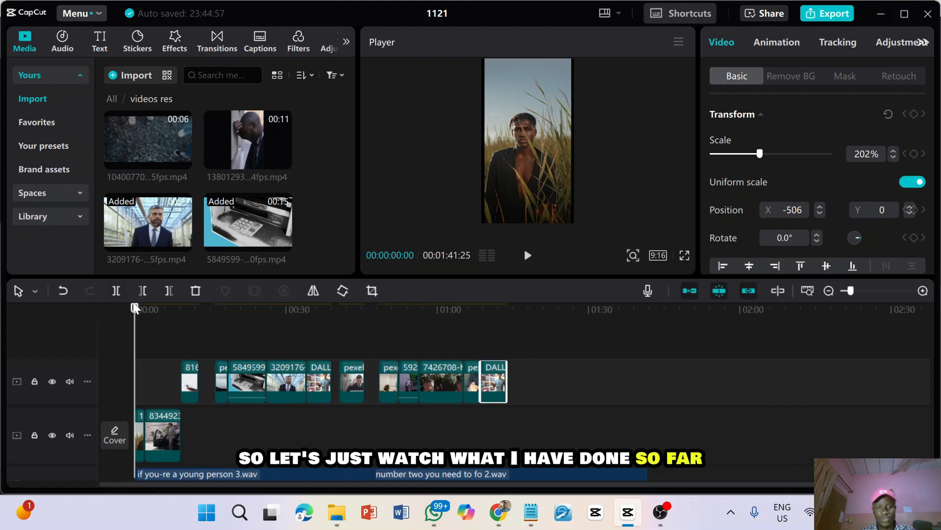
# Watch the edit full screen from the start, and replay the gap after the smartphone clip from 00:00:12:13 on a zoomed-in timeline
pyautogui.click(684, 257)
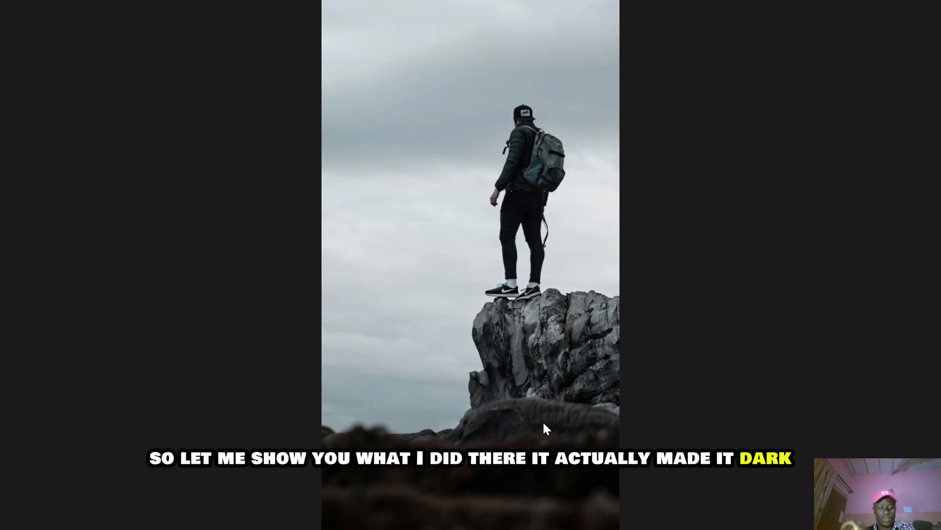
pyautogui.press('Escape')
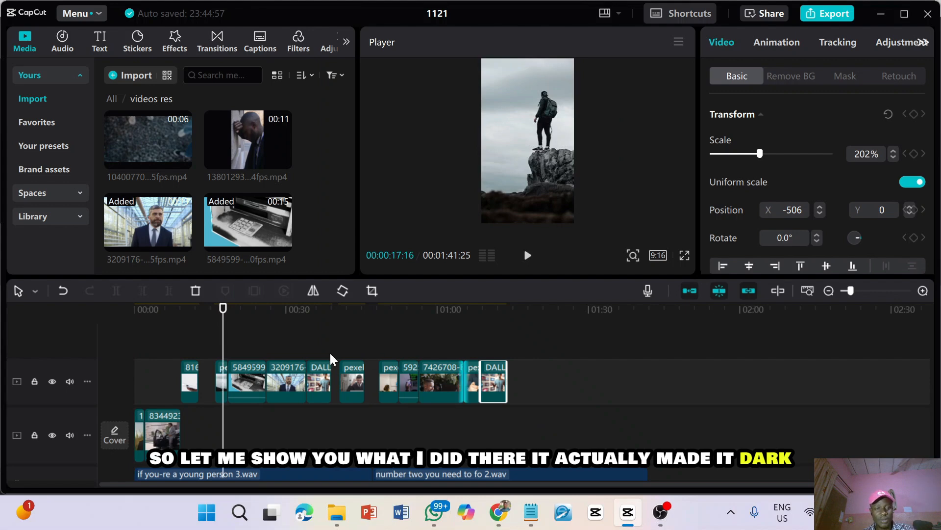
pyautogui.scroll(1, 224, 346)
pyautogui.scroll(3, 226, 347)
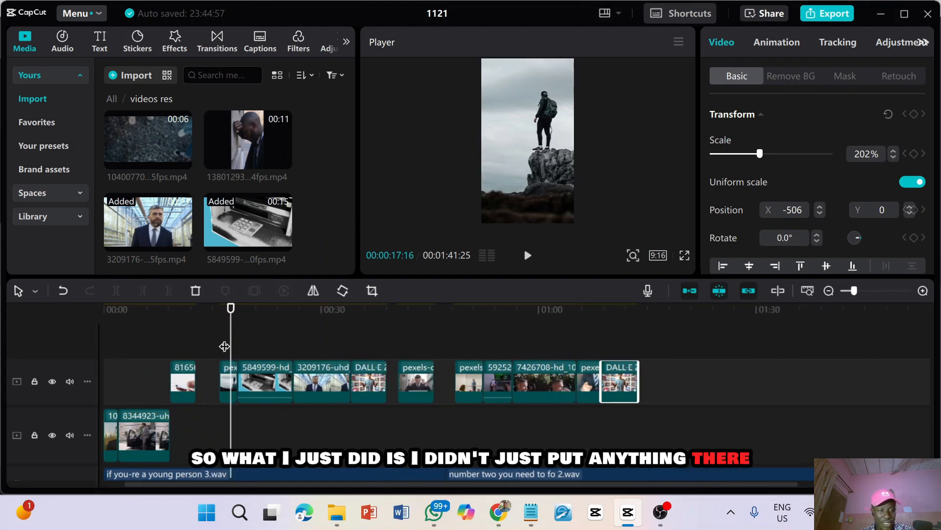
pyautogui.click(144, 311)
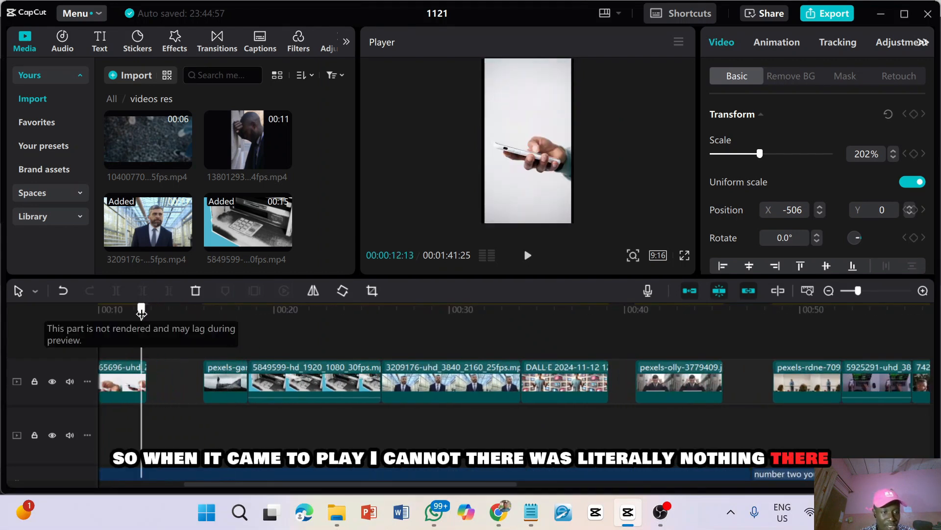
pyautogui.press('space')
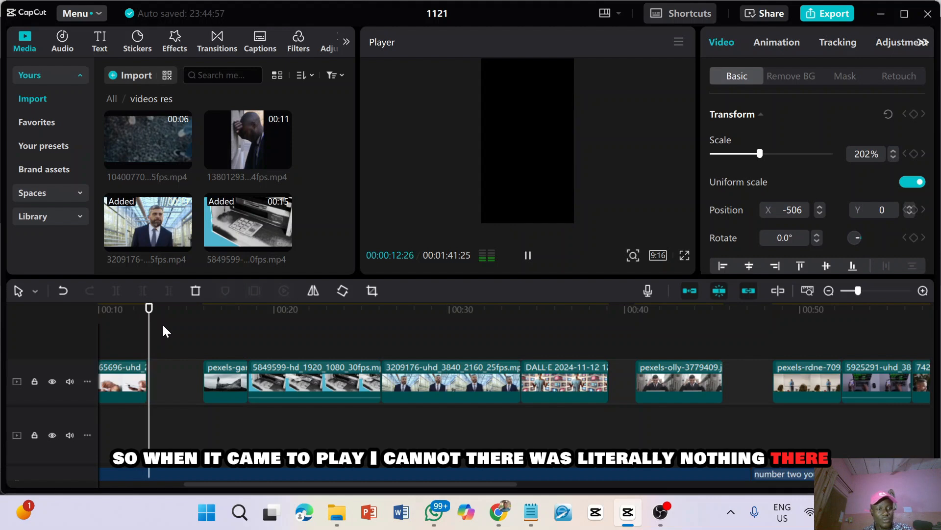
pyautogui.press('space')
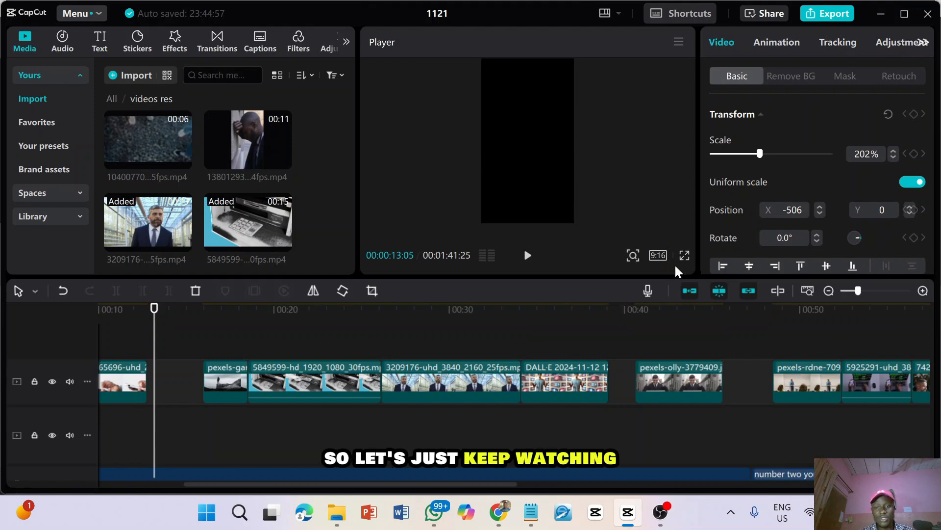
# Watch the rest of the edit full screen up to the last DALL-E image and review the clip layout on the timeline
pyautogui.click(684, 256)
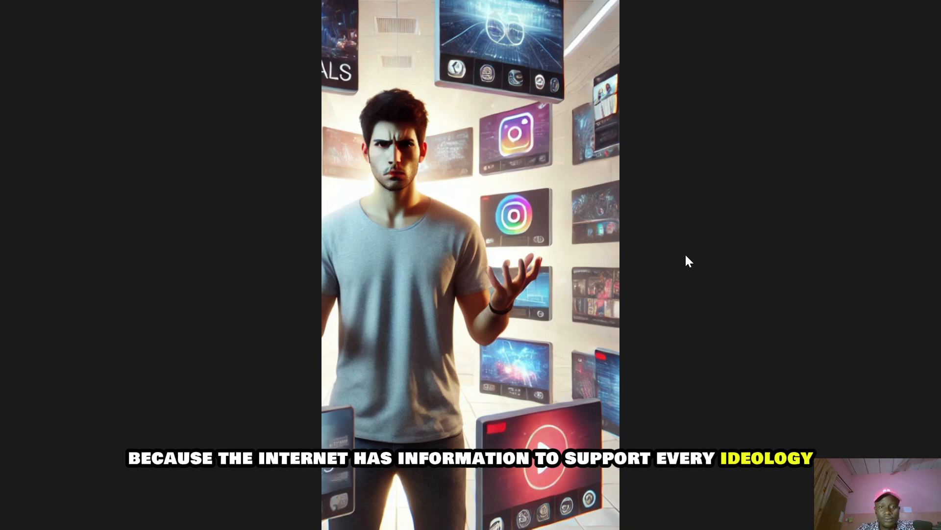
pyautogui.press('Escape')
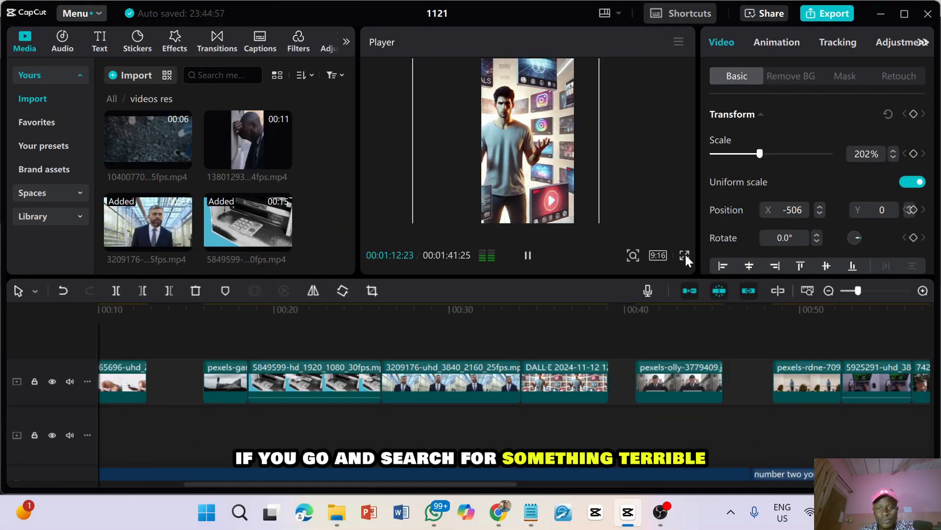
pyautogui.hscroll(2, 562, 331)
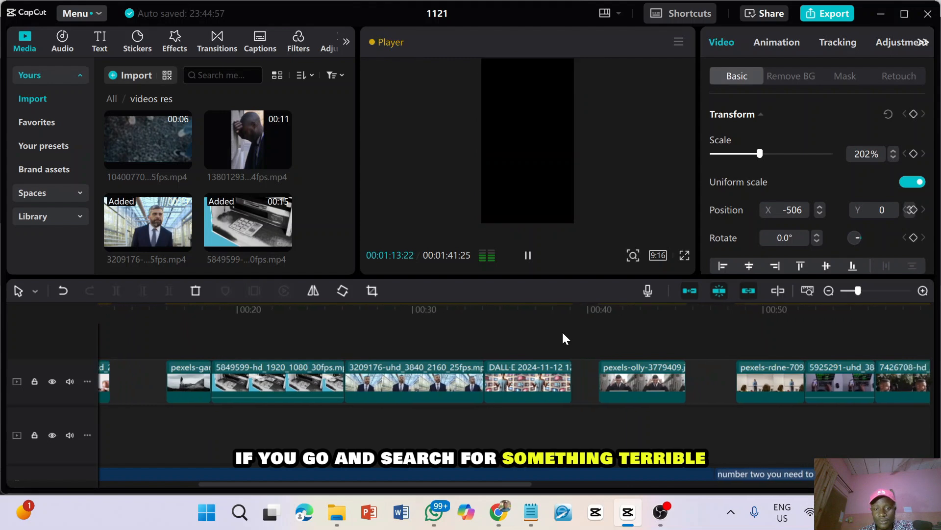
pyautogui.hscroll(3, 562, 339)
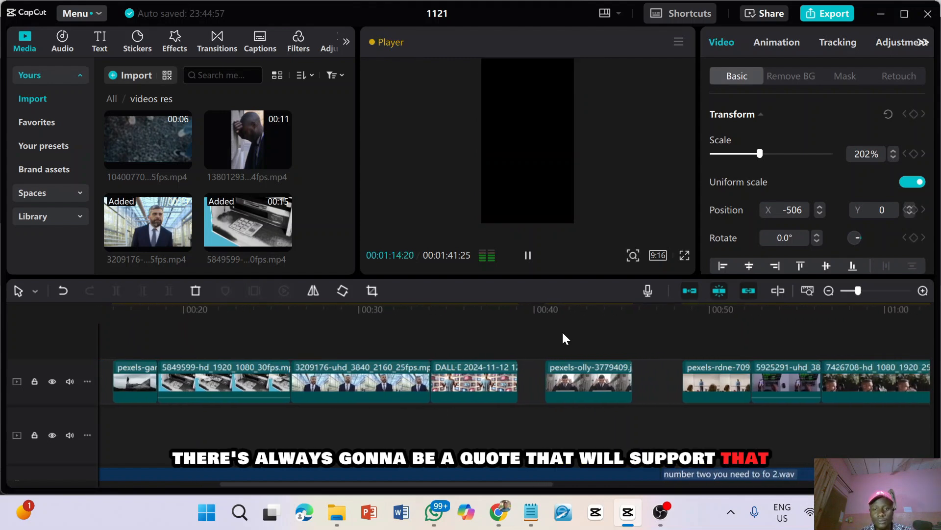
pyautogui.scroll(-4, 563, 333)
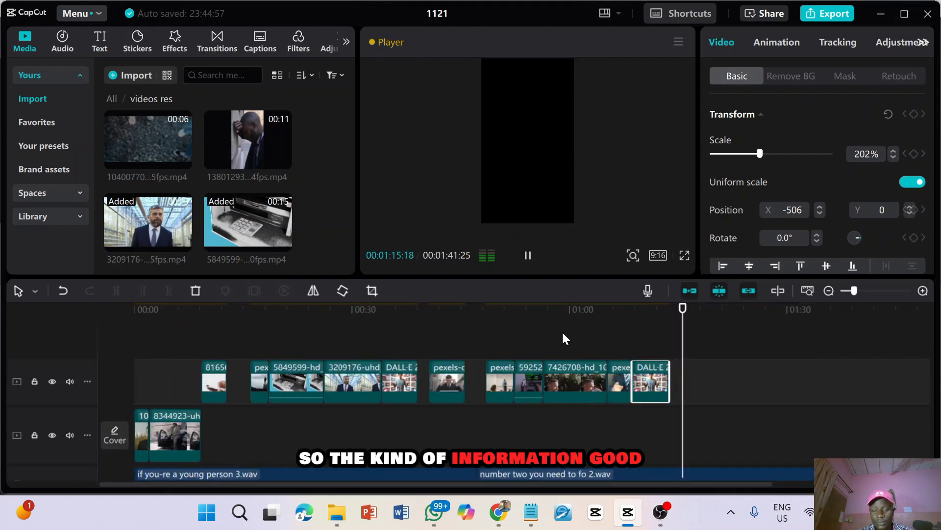
# Stop the playback, switch to Chrome and return from the open Pexels photo to the mountain climb search results
pyautogui.press('space')
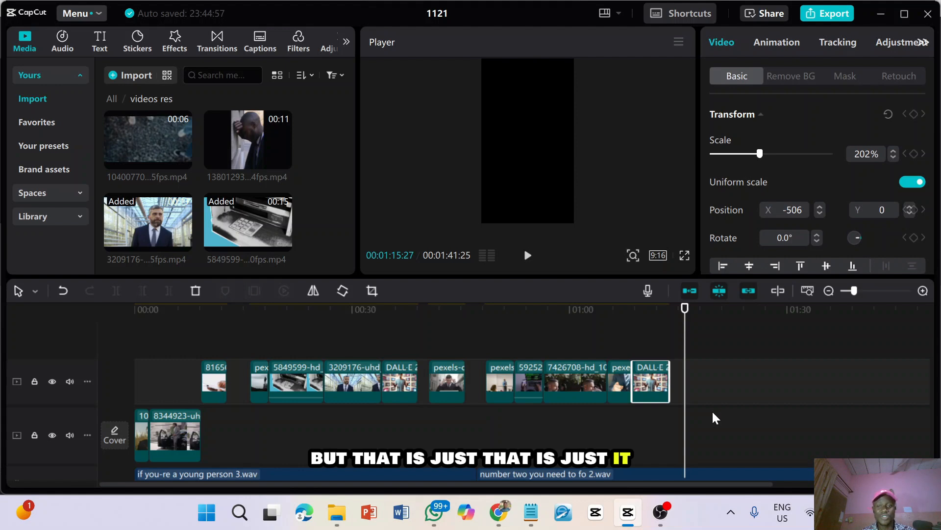
pyautogui.click(656, 319)
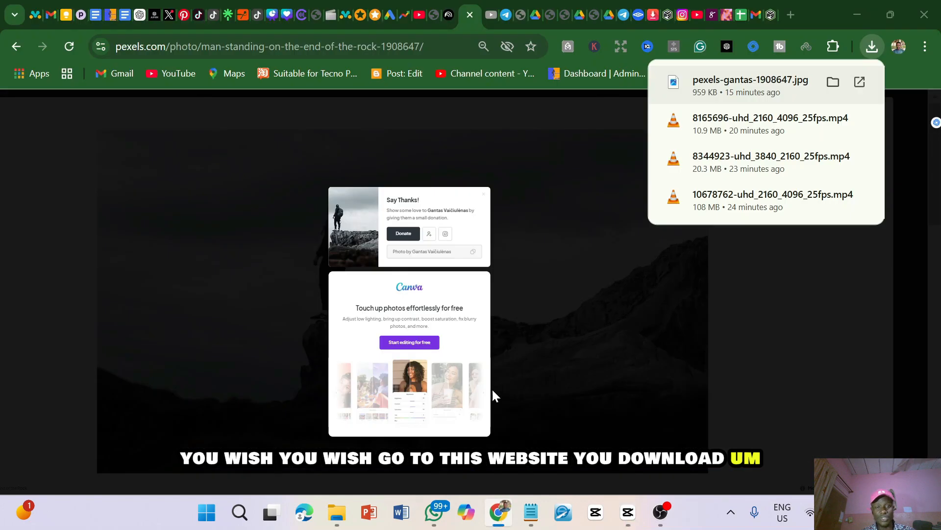
pyautogui.click(552, 234)
pyautogui.click(552, 234)
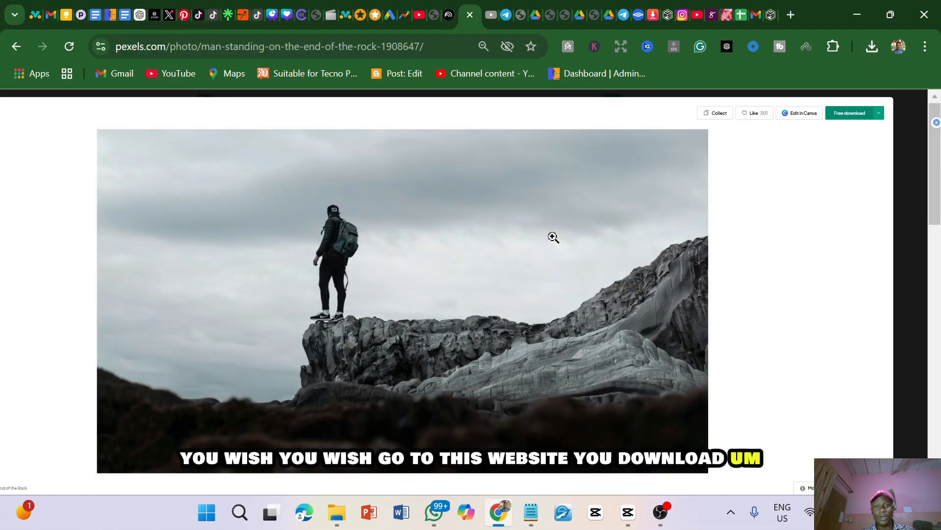
pyautogui.click(910, 162)
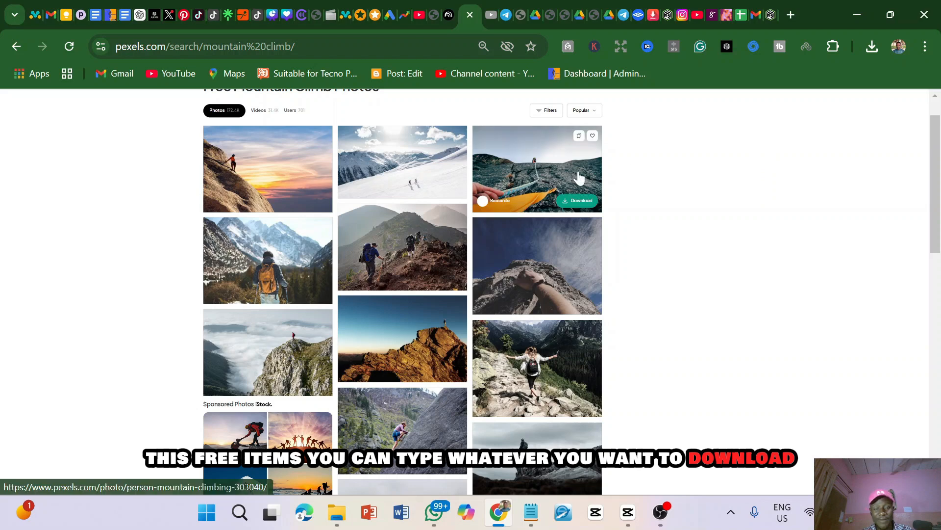
pyautogui.scroll(1, 579, 176)
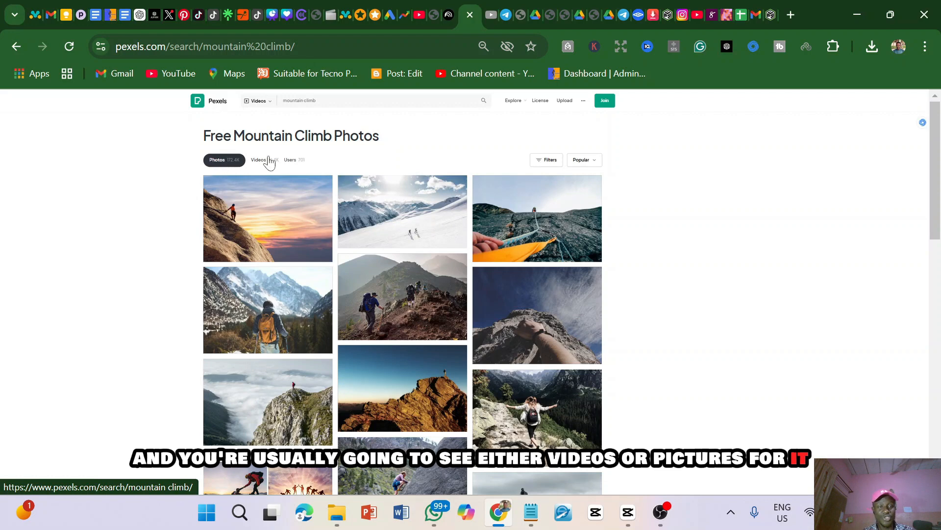
pyautogui.moveTo(411, 267)
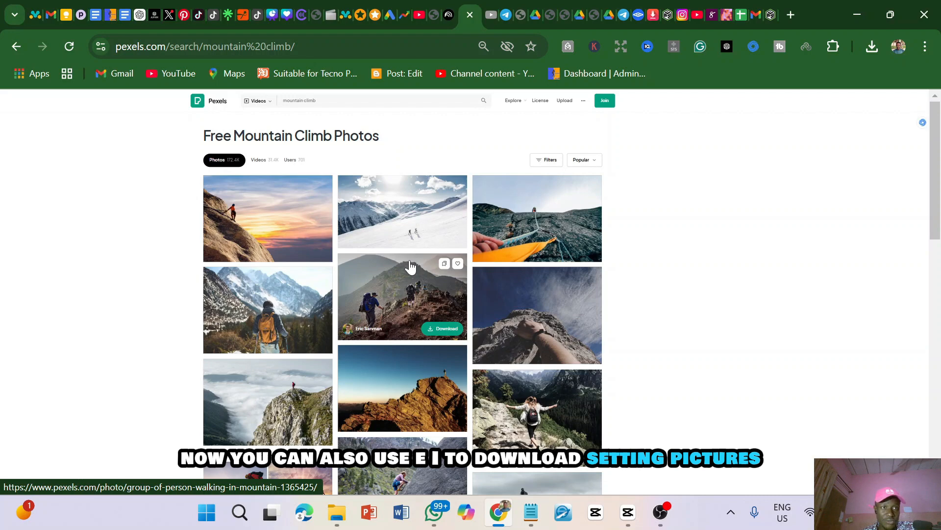
# Switch to the open ChatGPT conversation and decline connecting the OpenAI and AIPRM accounts
pyautogui.click(140, 13)
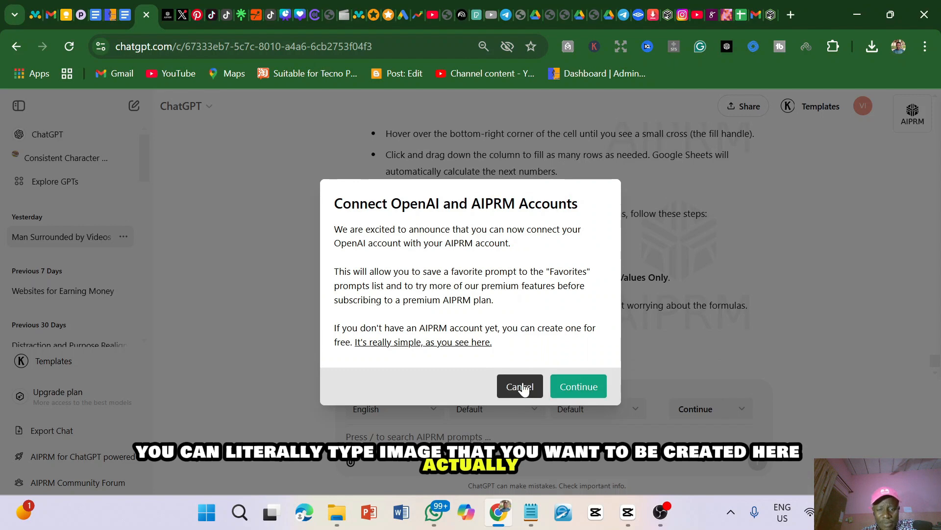
pyautogui.click(522, 388)
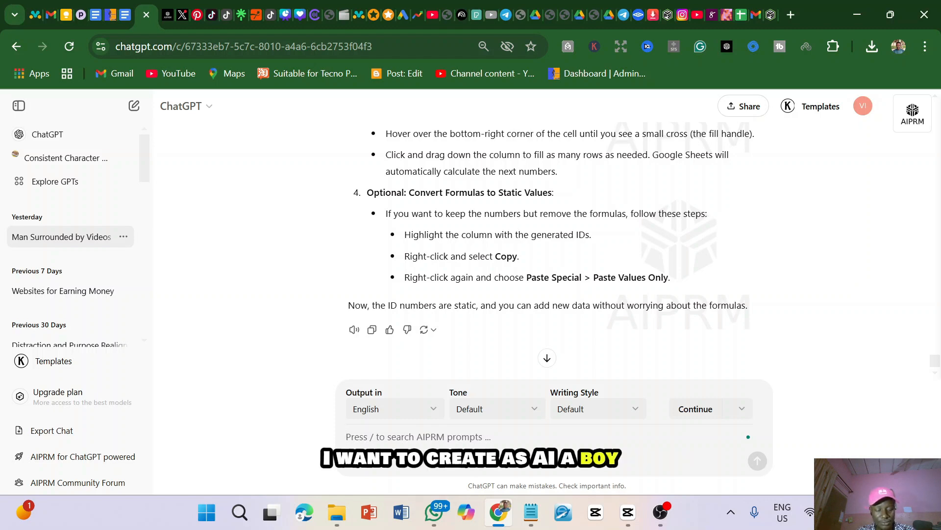
# Request an AI image in ChatGPT with the prompt "i need an image of a boy holding a ball"
pyautogui.write('a')
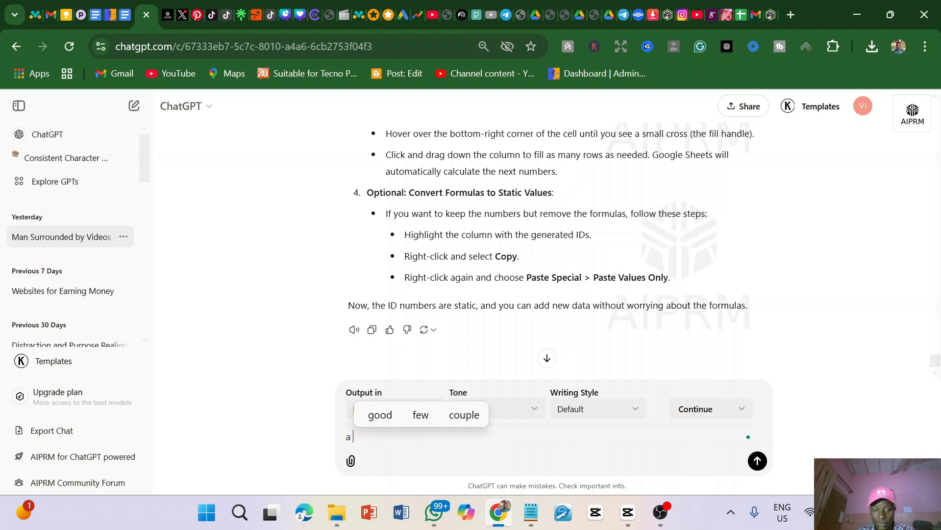
pyautogui.press('BackSpace')
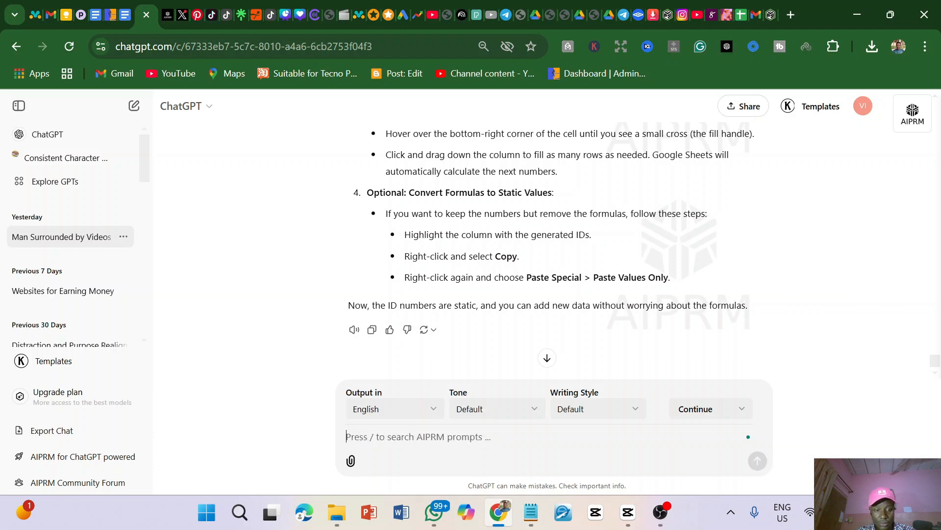
pyautogui.write('i ne')
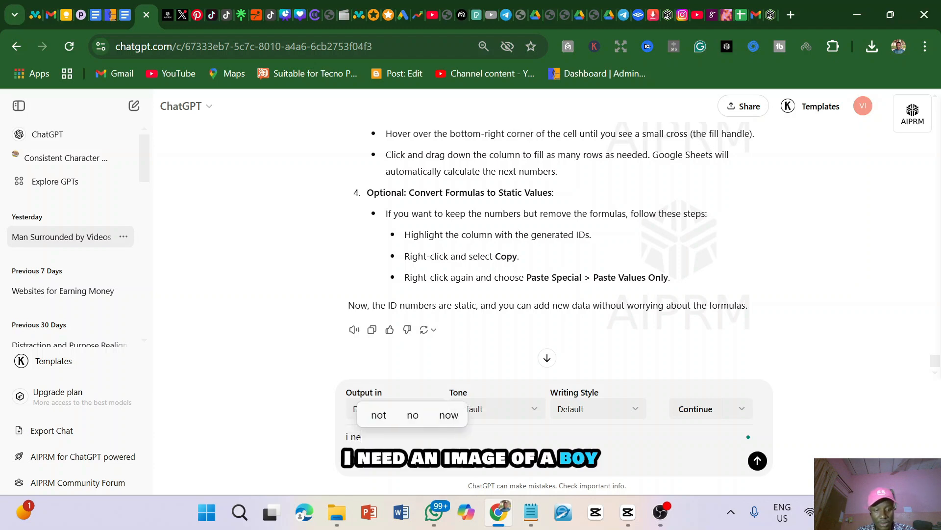
pyautogui.write('ed an i')
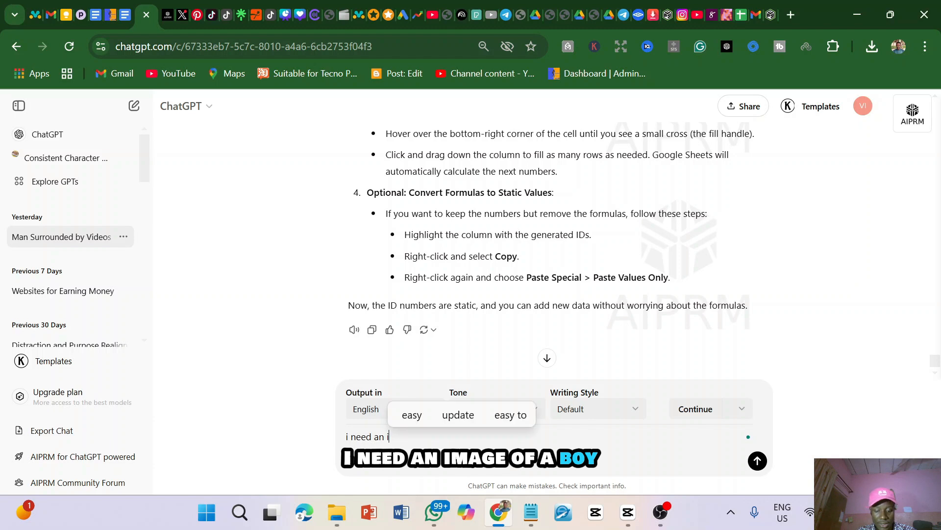
pyautogui.write('mage')
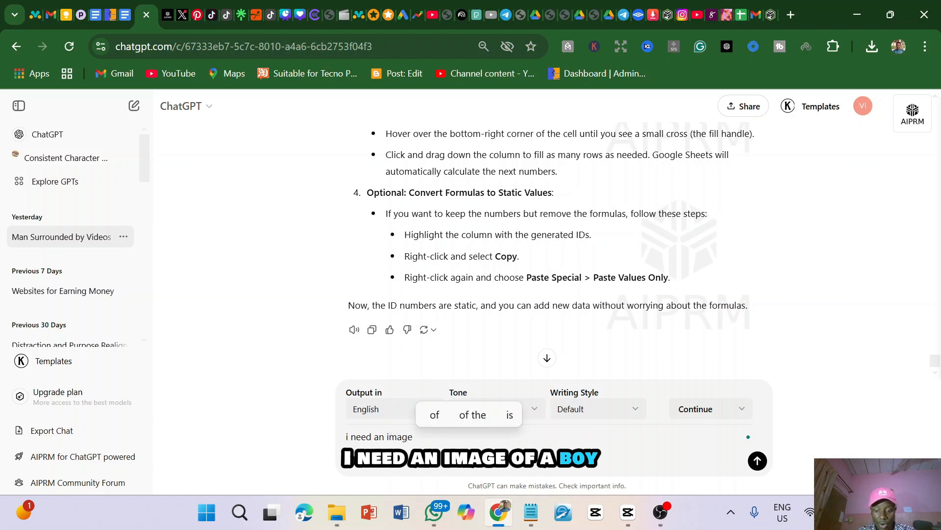
pyautogui.write(' of a ')
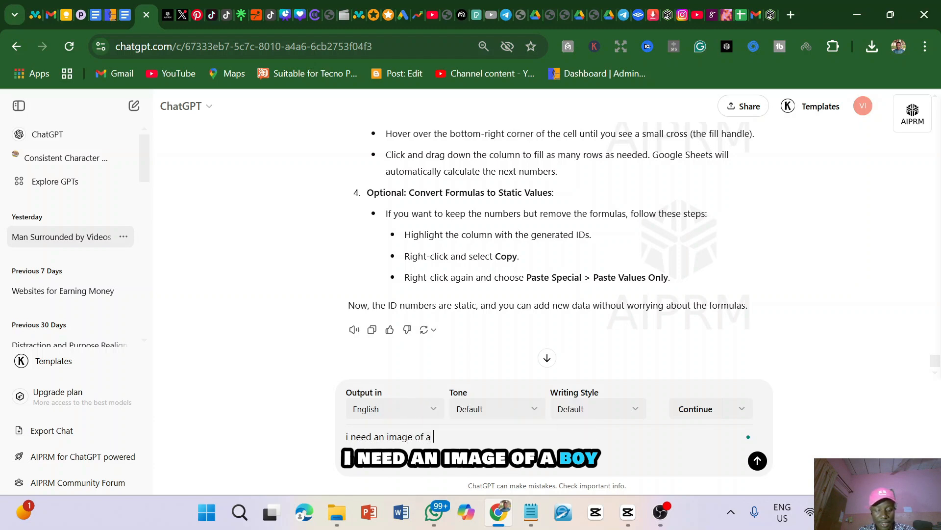
pyautogui.write('boy ')
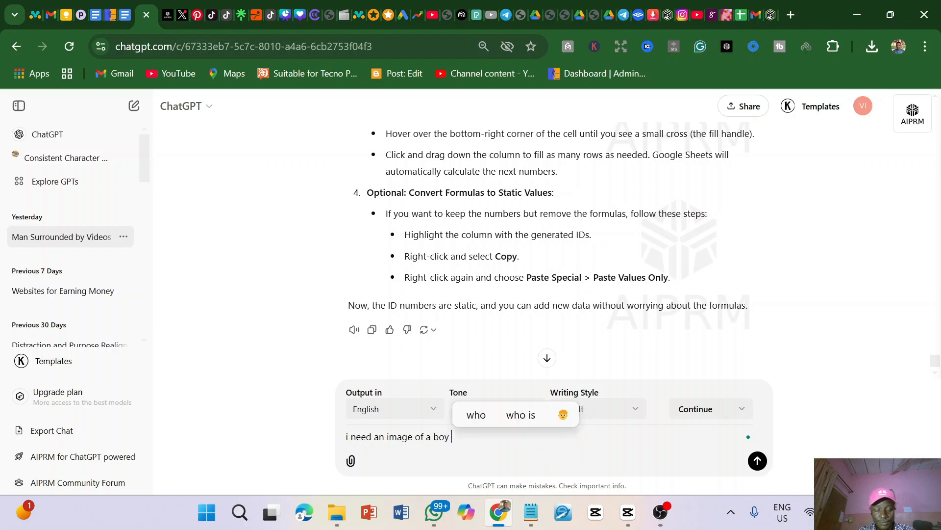
pyautogui.write('h')
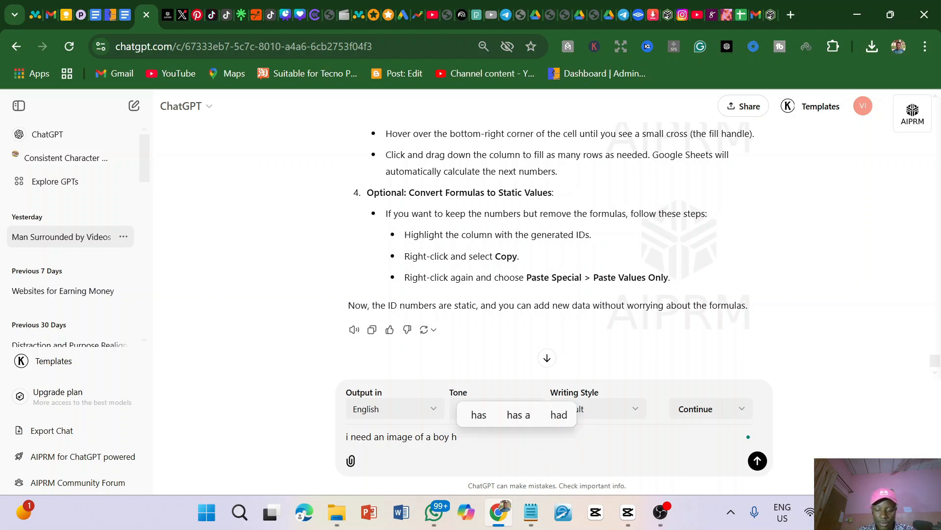
pyautogui.write('olding ')
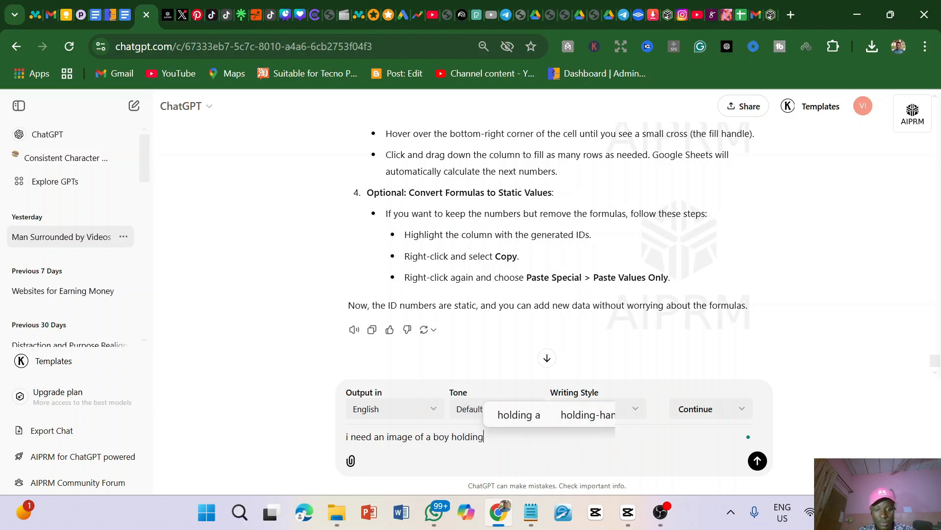
pyautogui.write('a b')
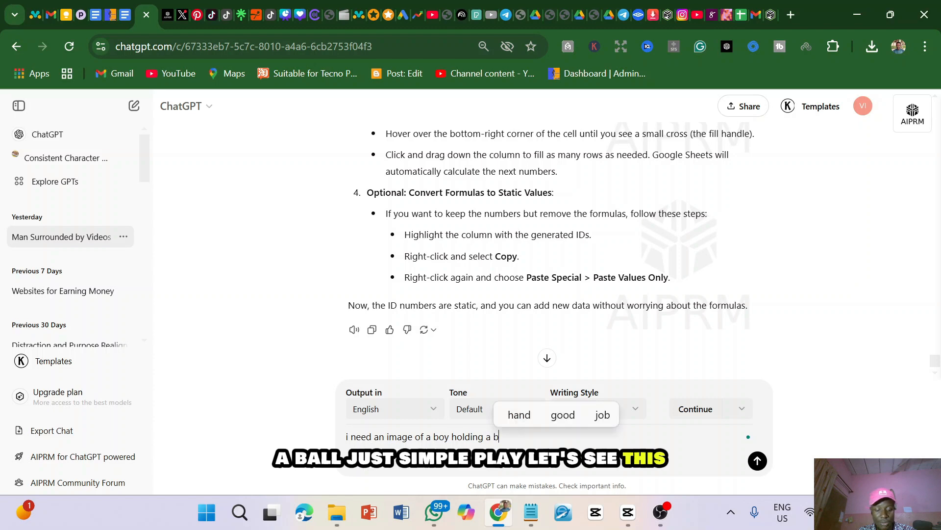
pyautogui.write('all')
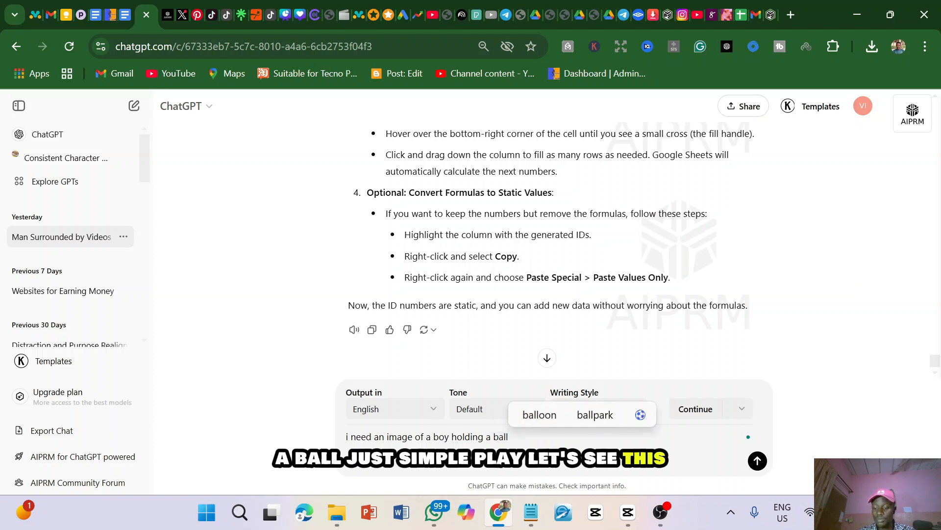
pyautogui.press('Return')
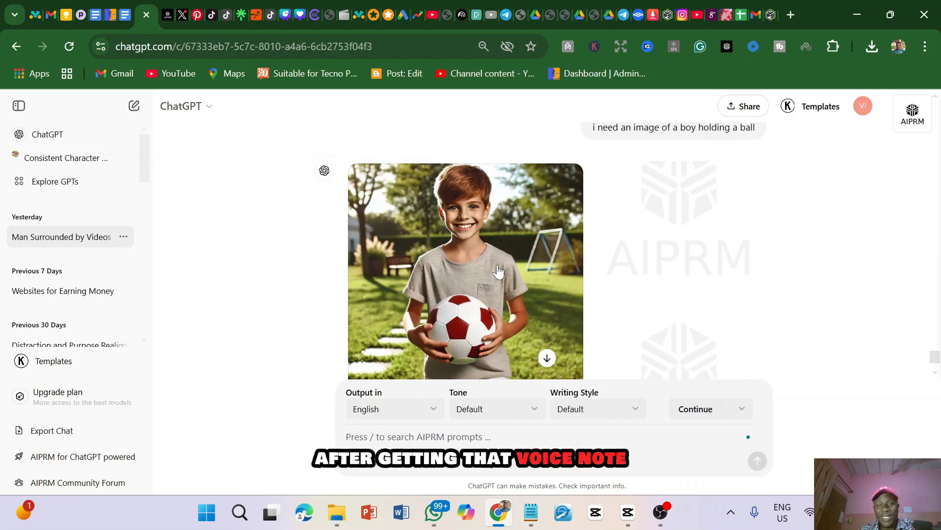
# Open the generated image of the boy holding a ball in the enlarged view
pyautogui.scroll(-1, 492, 269)
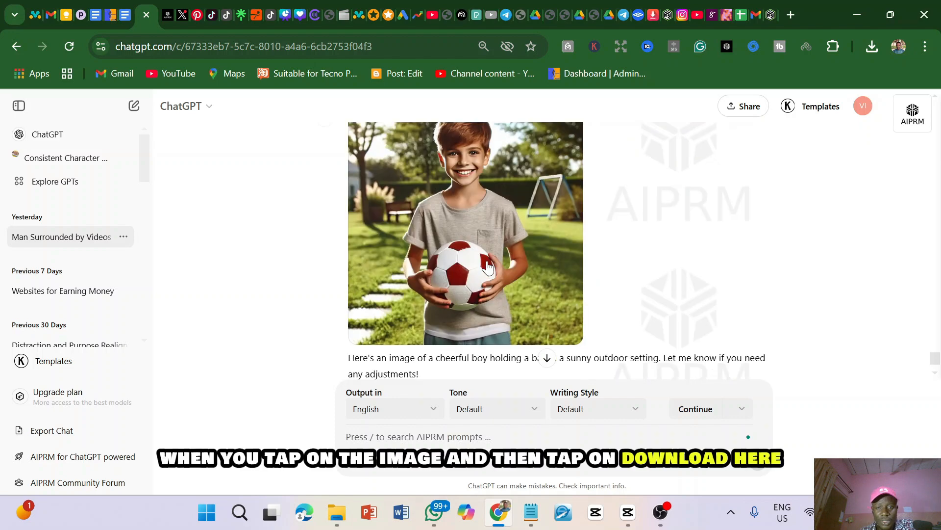
pyautogui.click(487, 267)
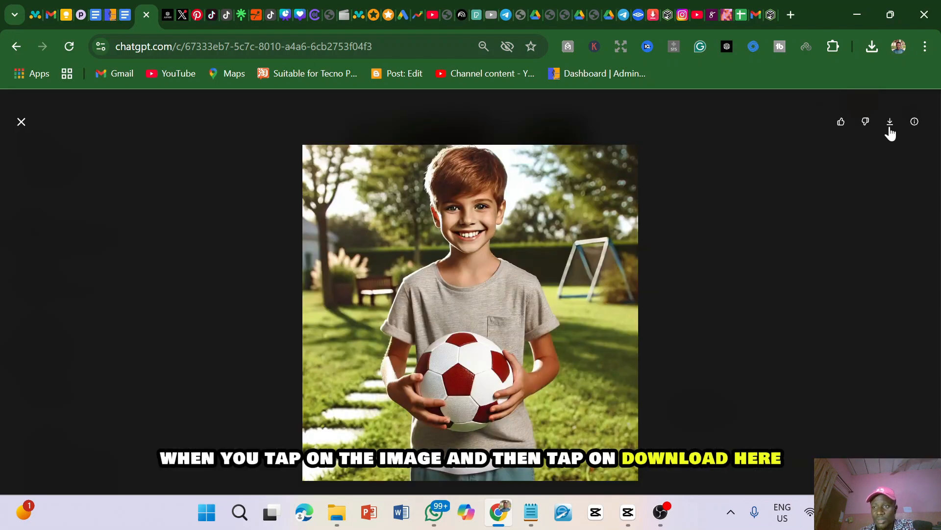